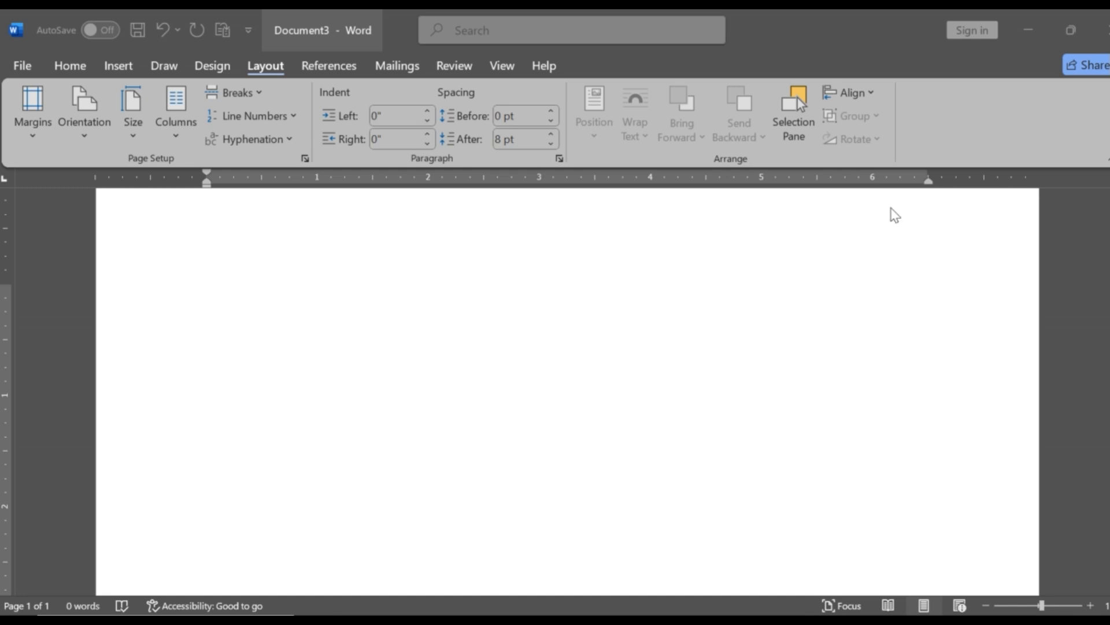
Set the blank document's page layout to three columns.
scroll(780, 382, "up", 1)
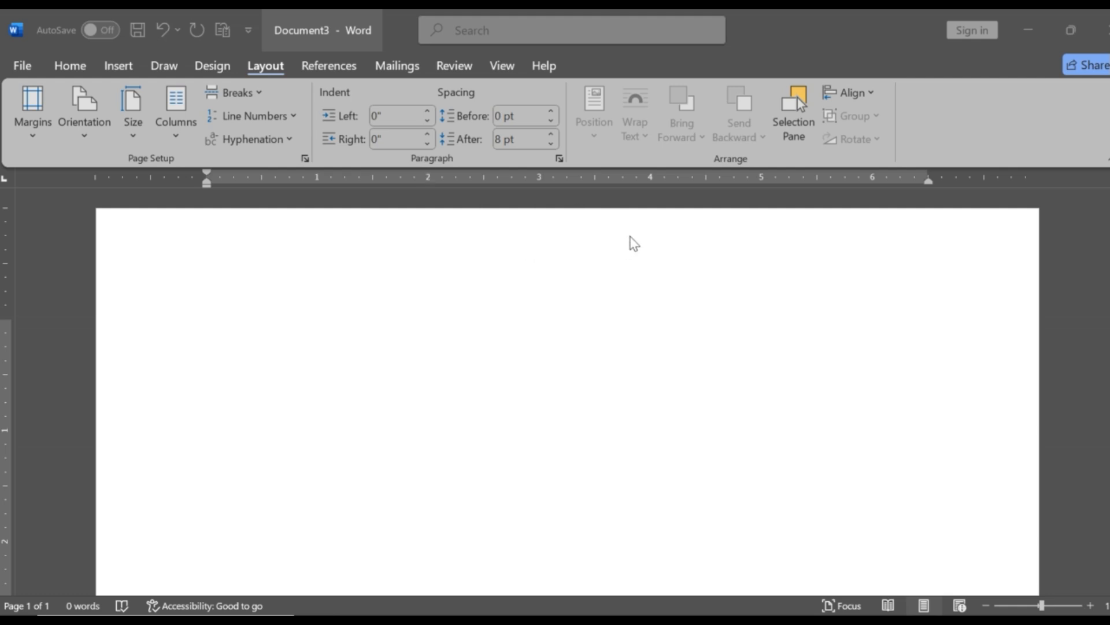
left_click(275, 72)
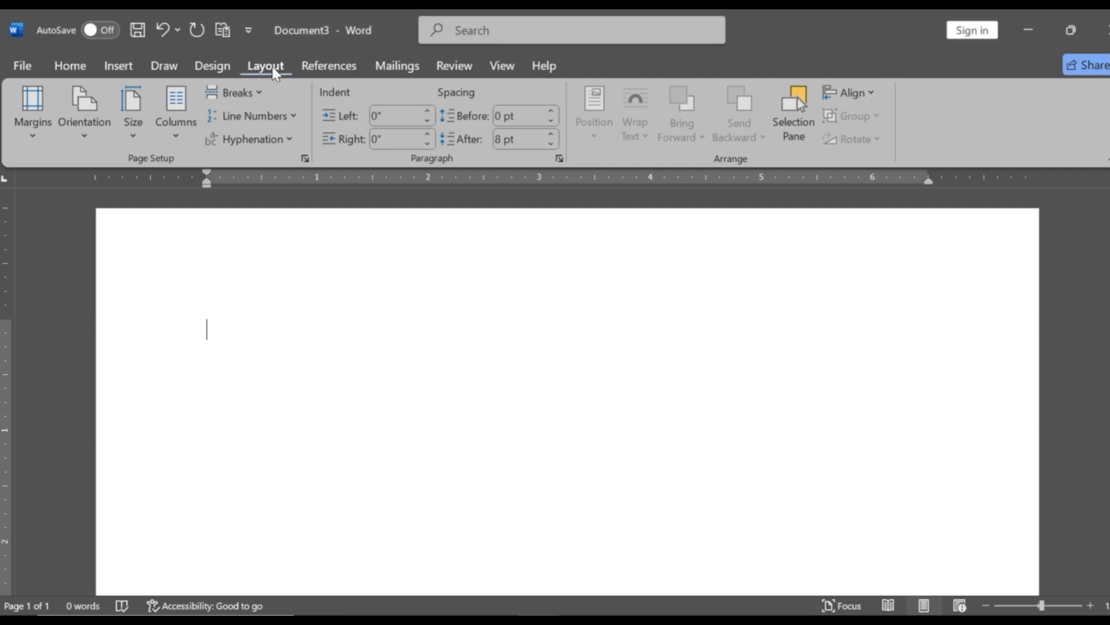
left_click(179, 134)
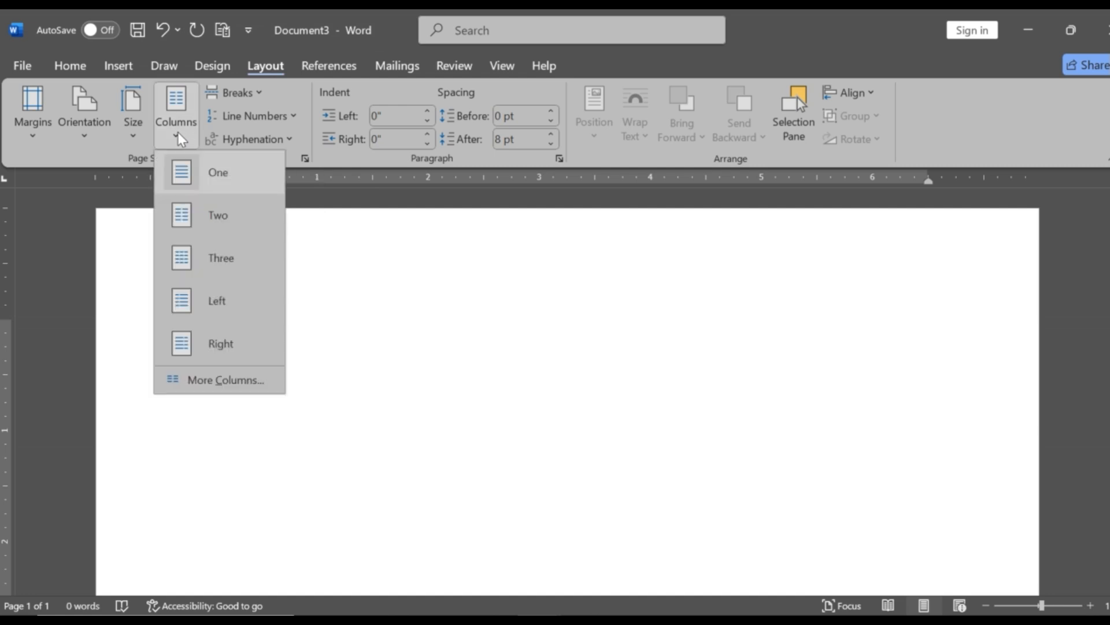
left_click(249, 264)
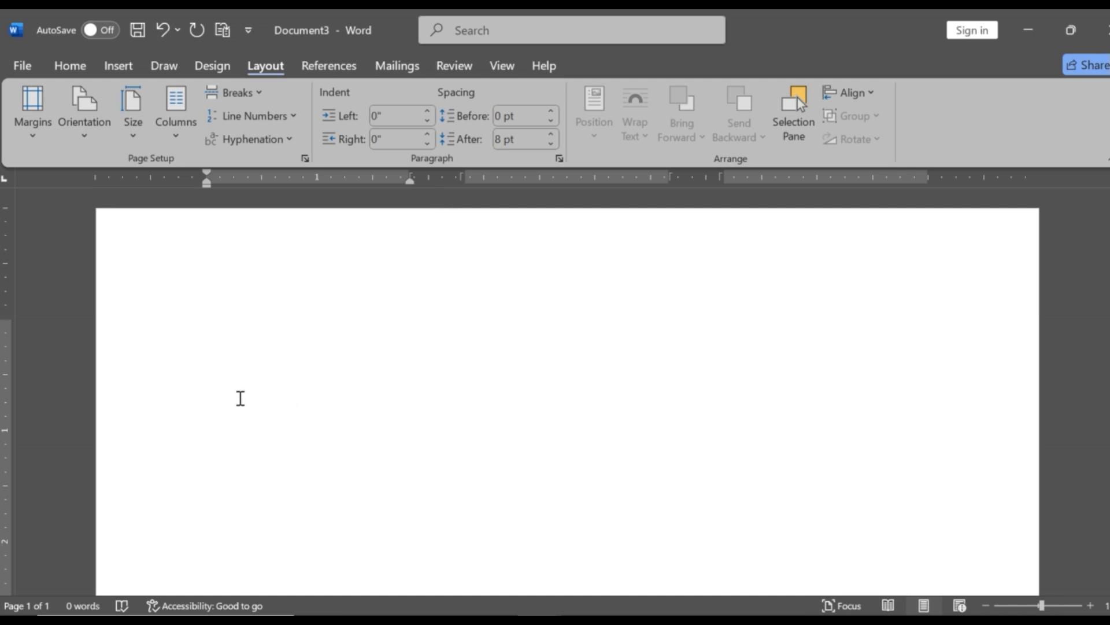
Insert the circled letters a and b on the first line by converting the Unicode codes 24D0 and 24D1, separated by a space.
scroll(240, 394, "up", 2, "ctrl")
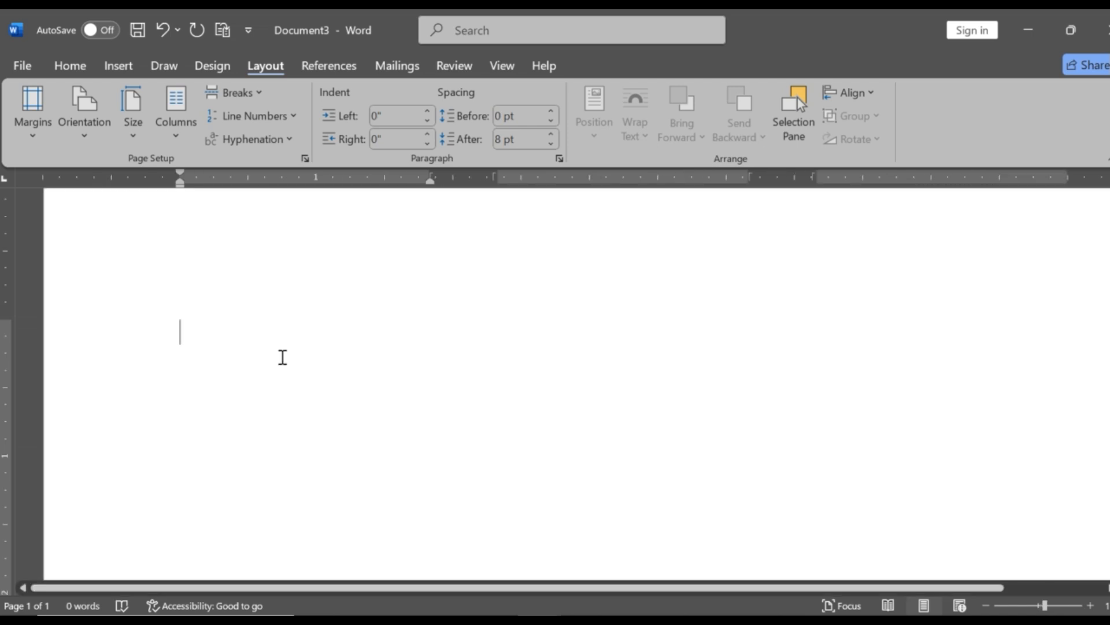
scroll(285, 355, "up", 1, "ctrl")
scroll(288, 354, "down", 1, "ctrl")
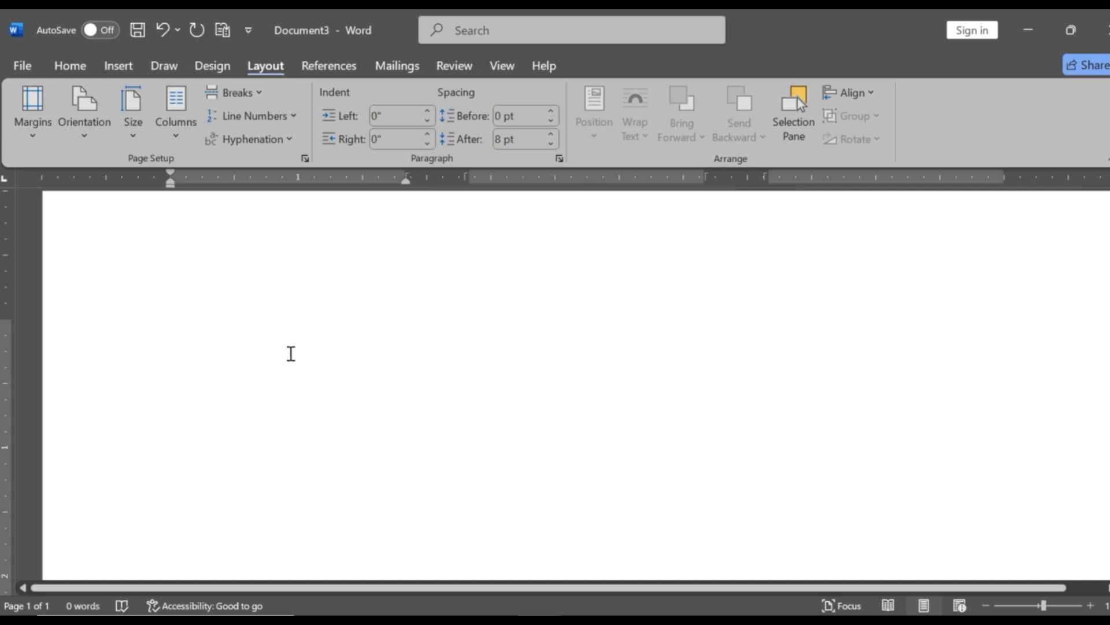
type("24")
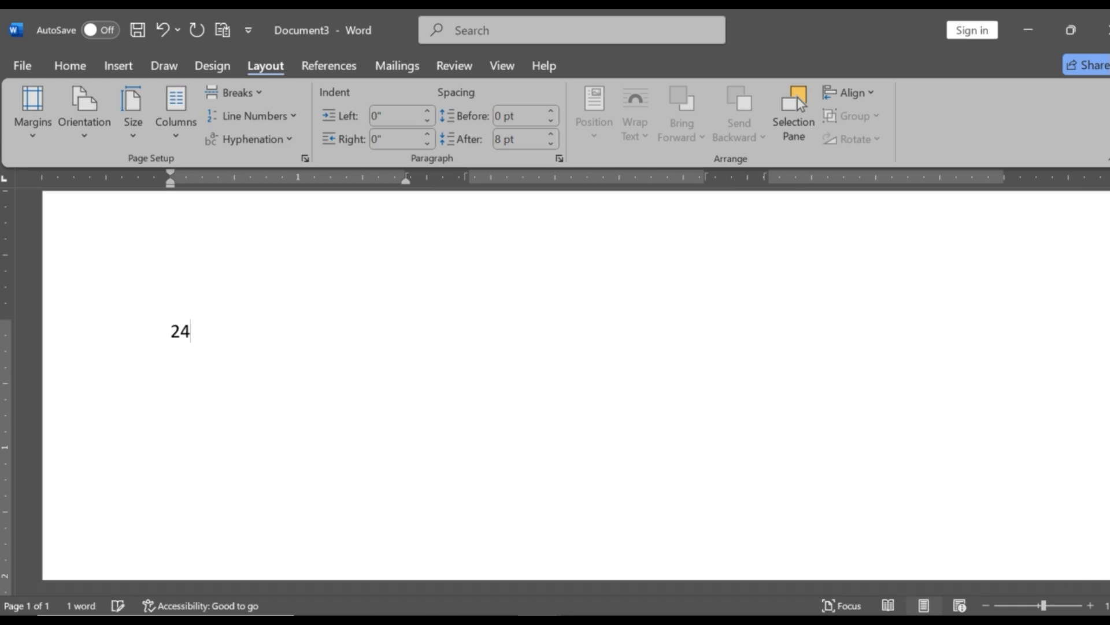
type("D0")
key("alt+x")
type("24")
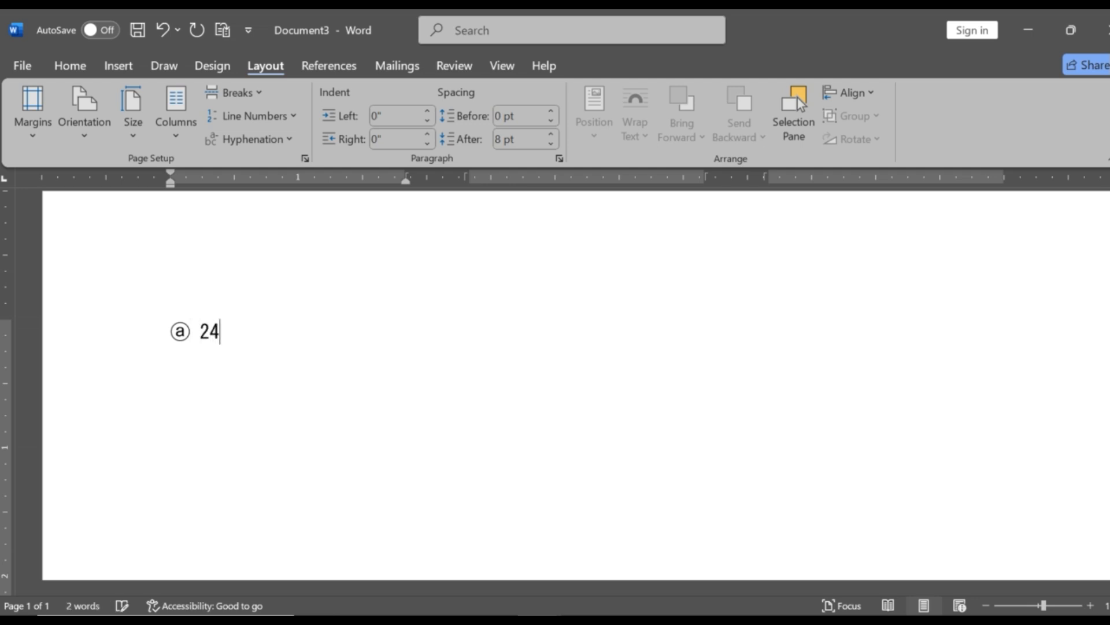
type("D1")
key("alt+x")
Add the circled letters c and d to the same line by converting the Unicode codes 24D2 and 24D3.
type("24")
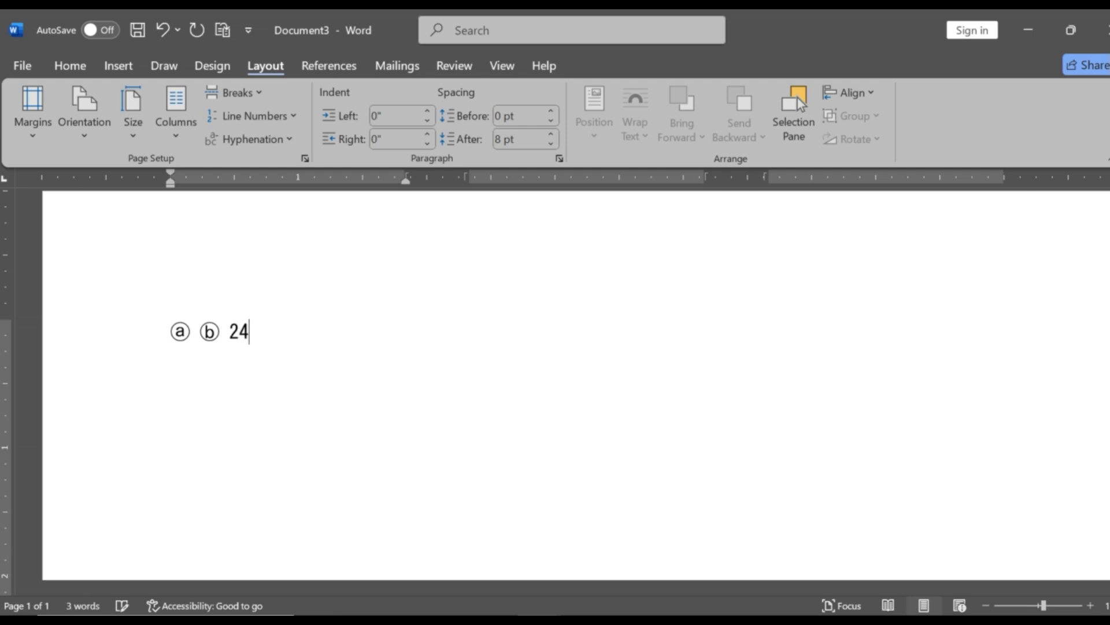
type("D2")
key("alt+x")
type("24D")
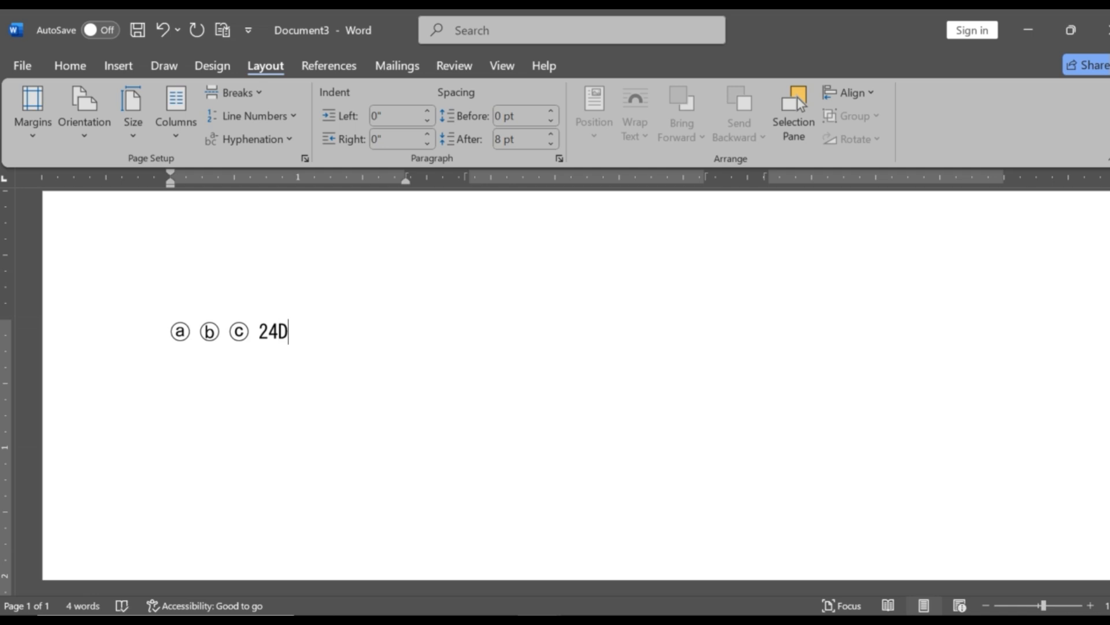
type("3")
key("alt+x")
Turn the line of four circled letters into a numbered list item.
left_click(174, 334)
left_click_drag(190, 326, 280, 330)
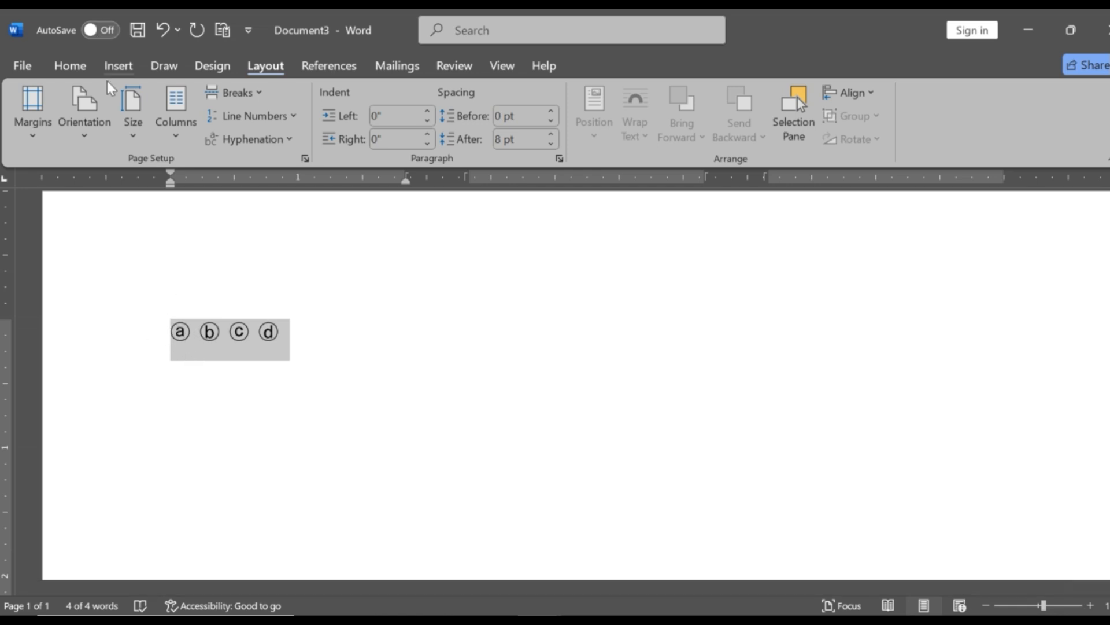
left_click(92, 70)
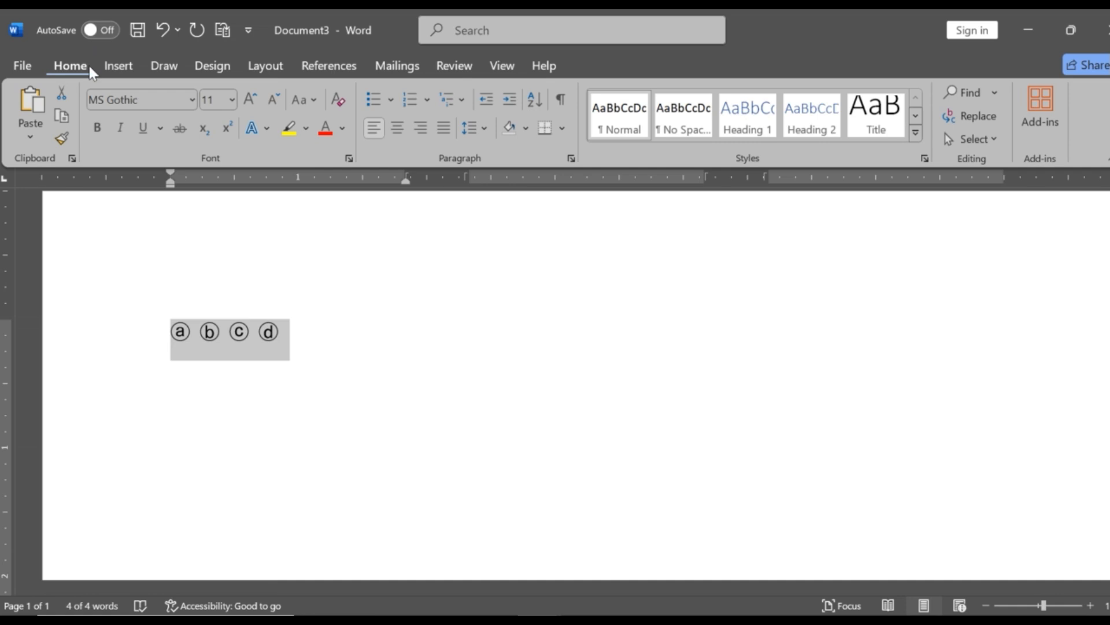
left_click(410, 100)
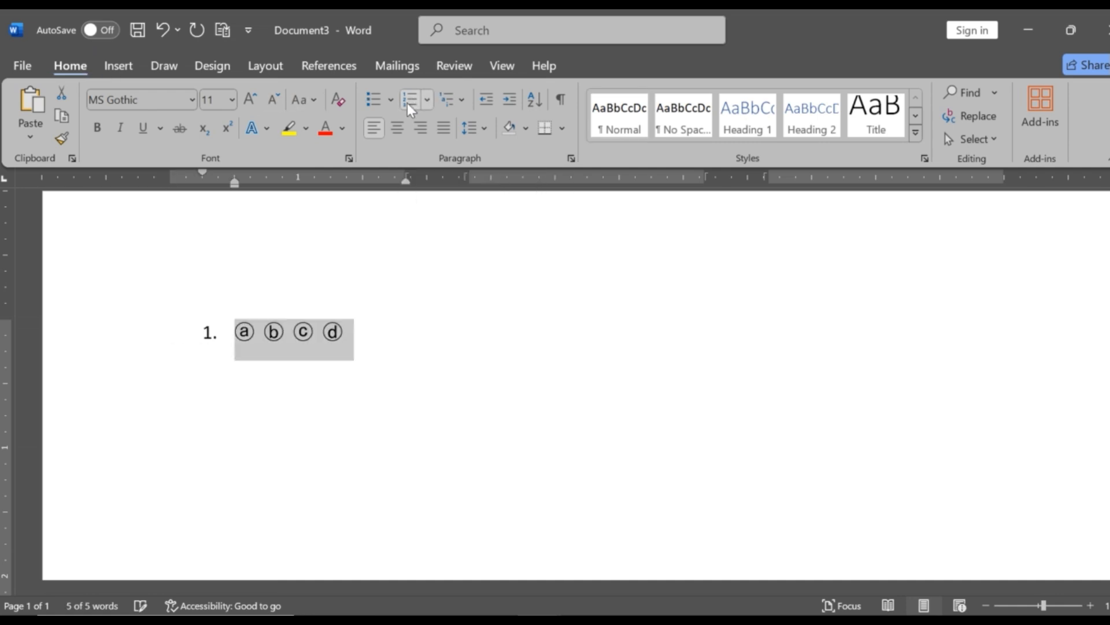
left_click(385, 330)
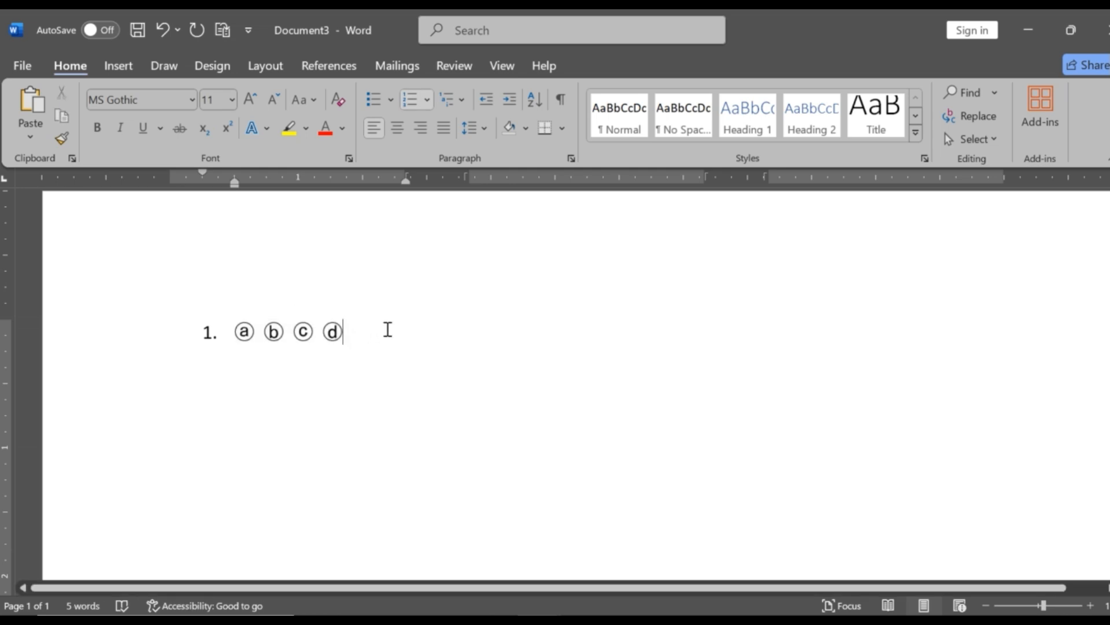
Copy the numbered line of circled letters and paste it repeatedly until the list reaches item 94, filling into the third column.
key("ctrl+a")
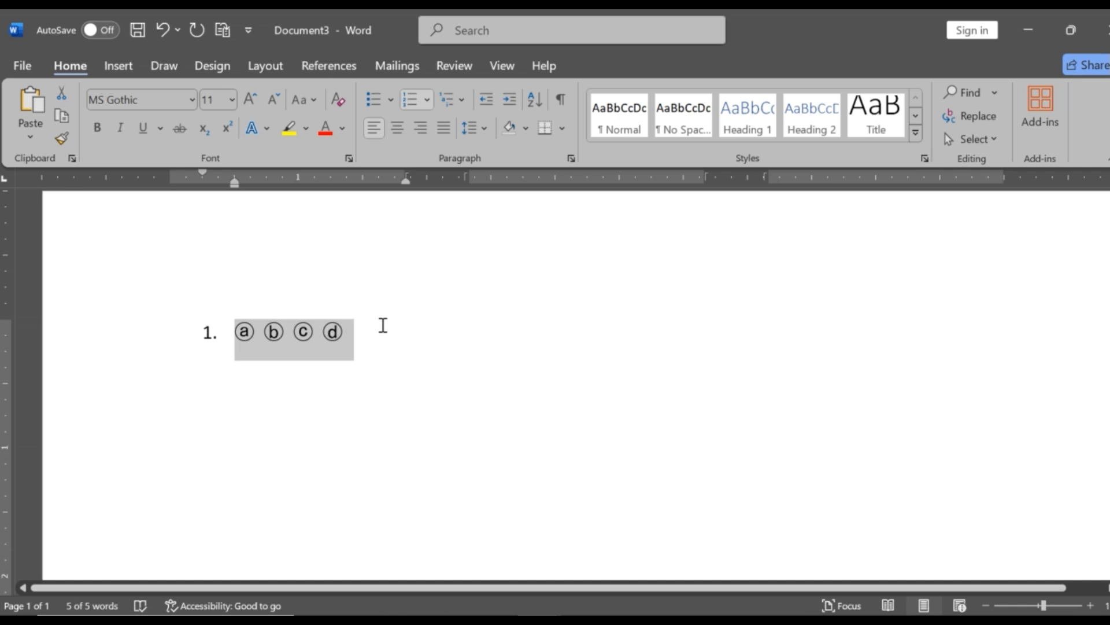
key("ctrl+c")
key("ctrl+v")
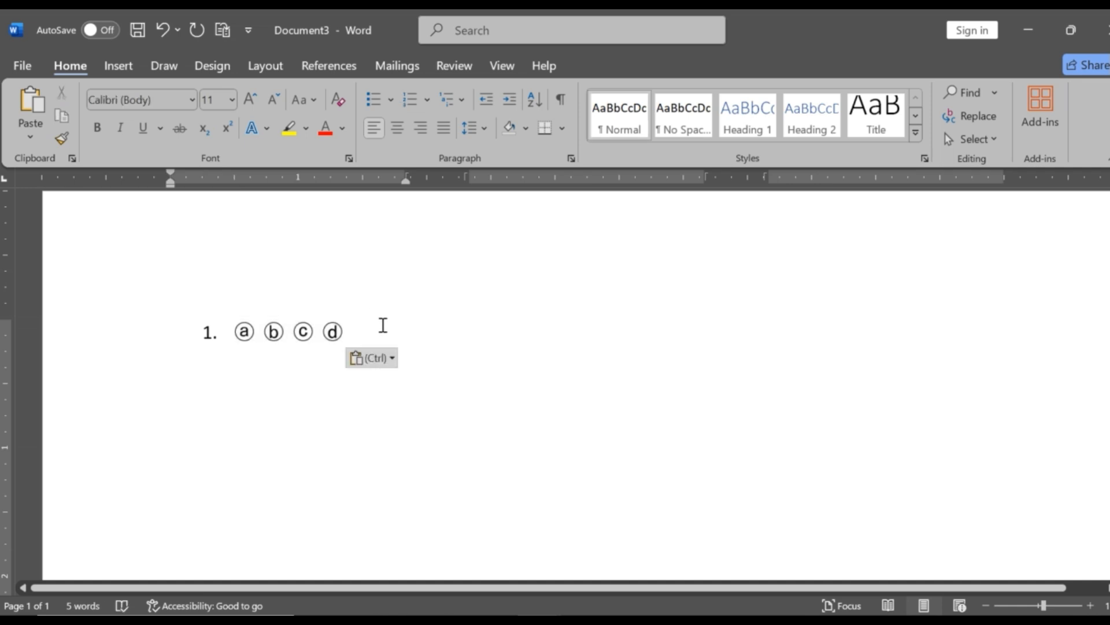
key("ctrl+v")
key("ctrl+v")
key("ctrl+v")
key("ctrl+v")
key("ctrl+v")
key("ctrl+v")
key("ctrl+v")
key("ctrl+v")
key("ctrl+v")
key("ctrl+v")
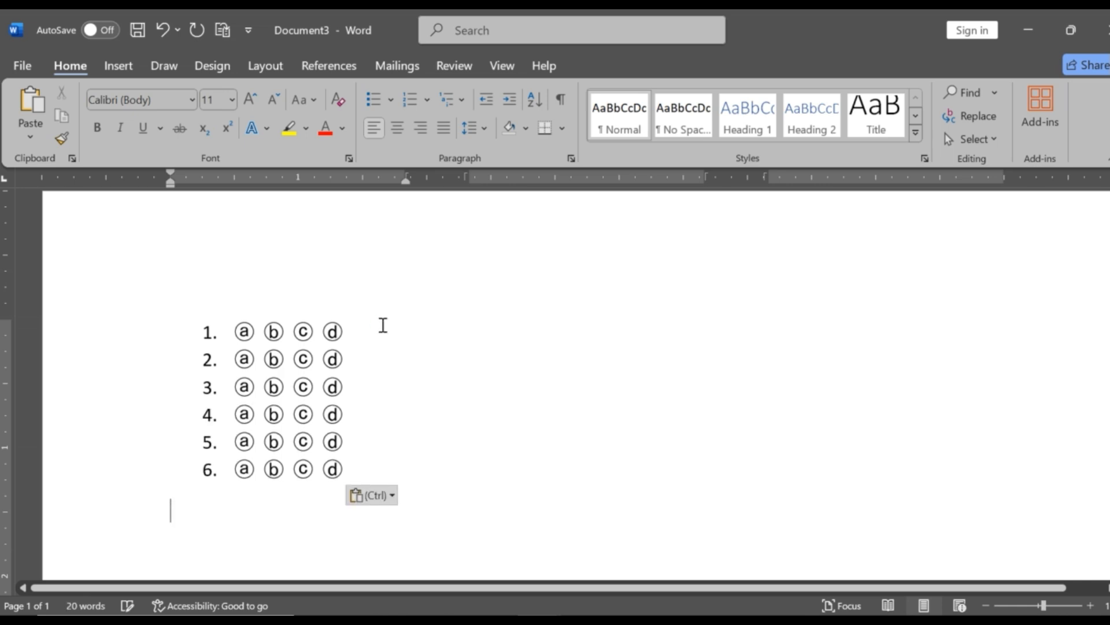
key("ctrl+v")
key("ctrl+v")
key("ctrl+v")
key("ctrl+v")
key("ctrl+v")
key("ctrl+v")
key("ctrl+v")
key("ctrl+v")
key("ctrl+v")
key("ctrl+v")
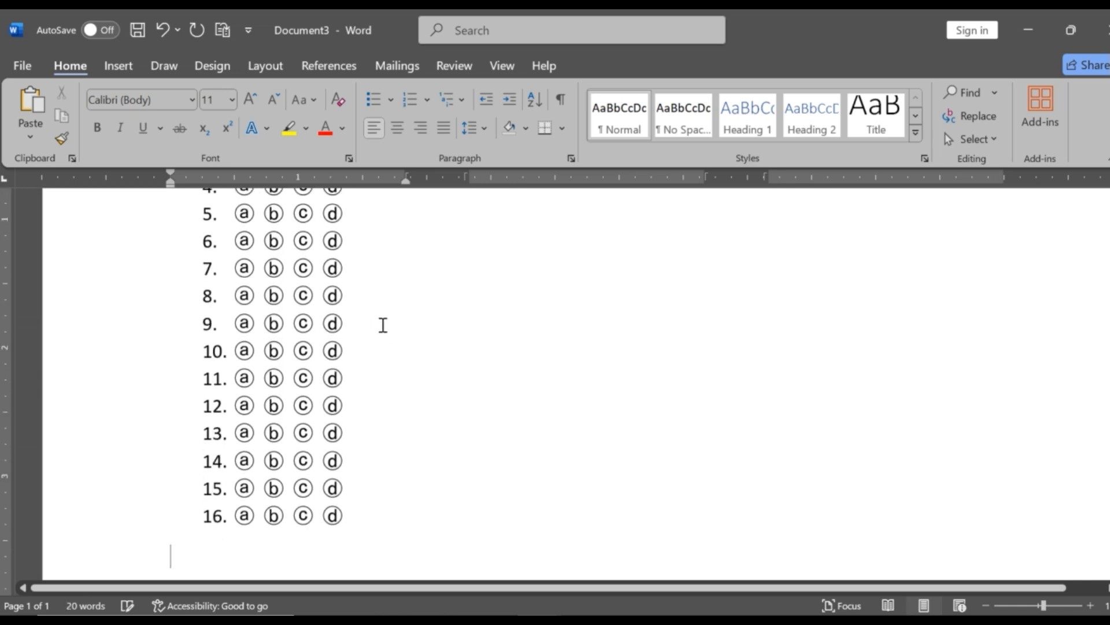
key("ctrl+v")
key("ctrl+v")
key("ctrl+v")
key("ctrl+v")
key("ctrl+v")
key("ctrl+v")
key("ctrl+v")
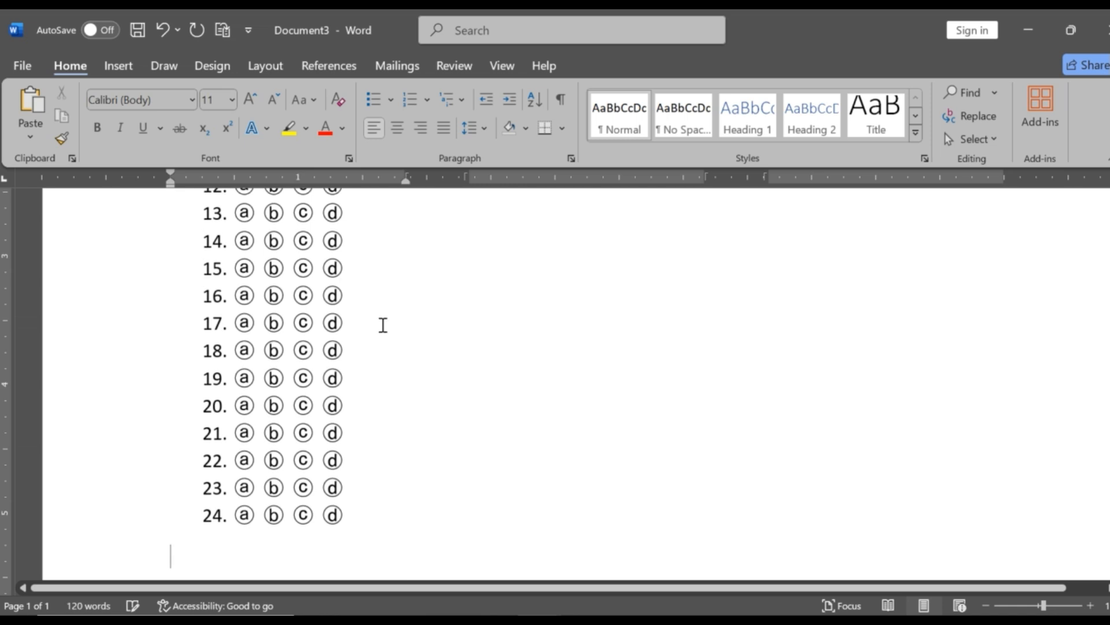
key("ctrl+v")
key("ctrl+v")
key("ctrl+v")
key("ctrl+v")
key("ctrl+v")
key("ctrl+v")
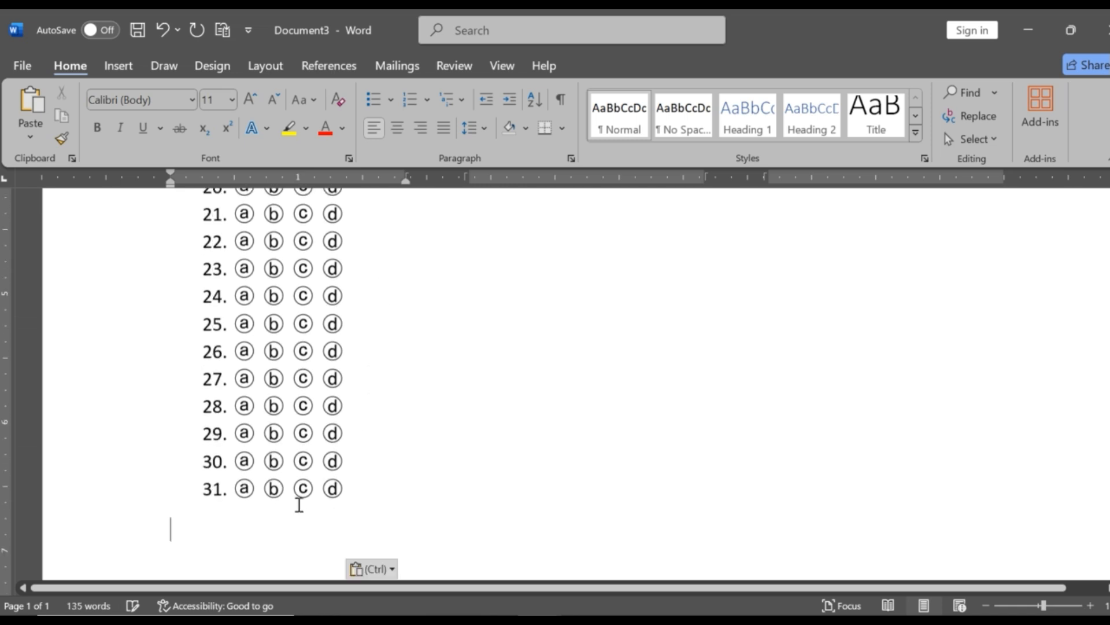
key("ctrl+v")
key("ctrl+v")
key("ctrl+v")
key("ctrl+v")
key("ctrl+v")
key("ctrl+v")
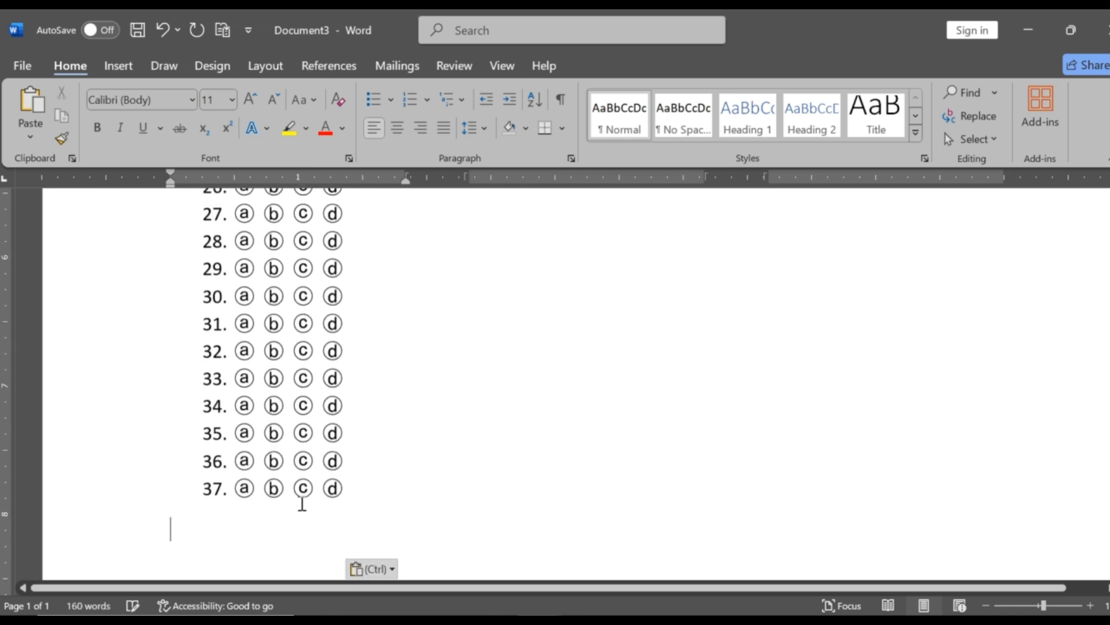
key("ctrl+v")
key("ctrl+v")
key("ctrl+v")
key("ctrl+v")
key("ctrl+v")
key("ctrl+v")
key("ctrl+v")
key("ctrl+v")
key("ctrl+v")
key("ctrl+v")
key("ctrl+v")
key("ctrl+v")
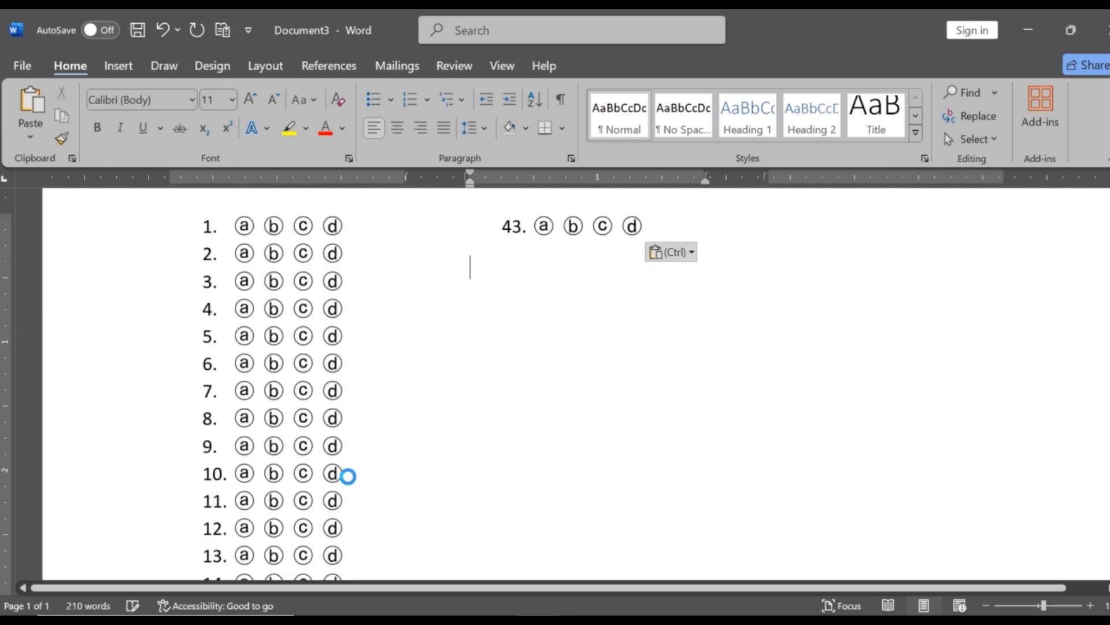
key("ctrl+v")
key("ctrl+v")
key("ctrl+v")
key("ctrl+v")
key("ctrl+v")
key("ctrl+v")
key("ctrl+v")
key("ctrl+v")
key("ctrl+v")
key("ctrl+v")
key("ctrl+v")
key("ctrl+v")
key("ctrl+v")
key("ctrl+v")
key("ctrl+v")
key("ctrl+v")
key("ctrl+v")
key("ctrl+v")
key("ctrl+v")
key("ctrl+v")
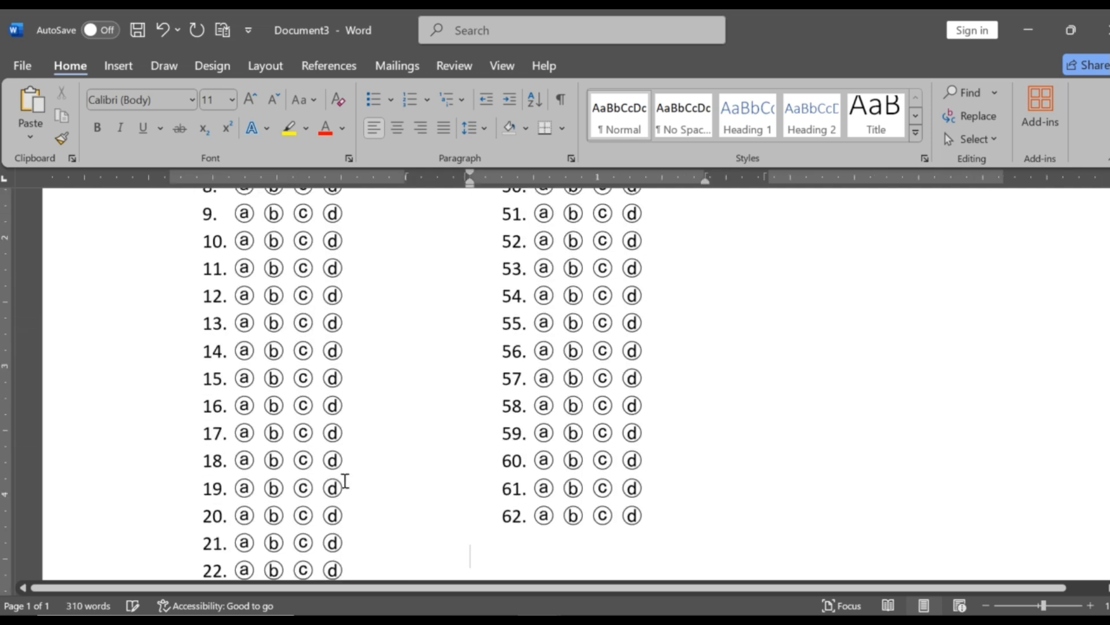
key("ctrl+v")
key("ctrl+v")
key("ctrl+v")
key("ctrl+v")
key("ctrl+v")
key("ctrl+v")
key("ctrl+v")
key("ctrl+v")
key("ctrl+v")
key("ctrl+v")
key("ctrl+v")
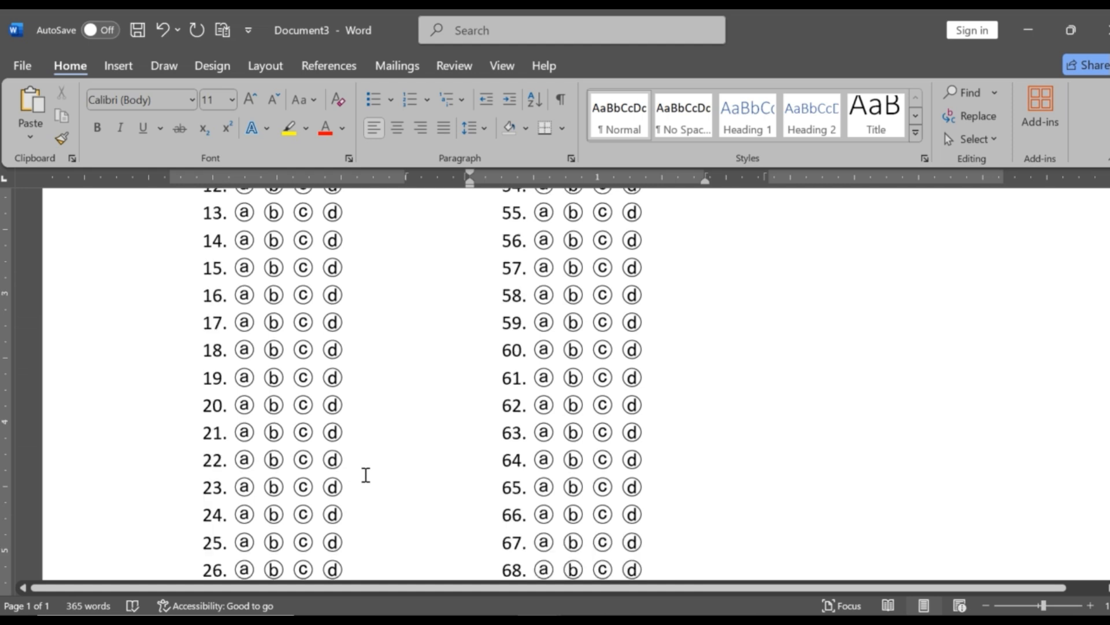
scroll(441, 452, "up", 1)
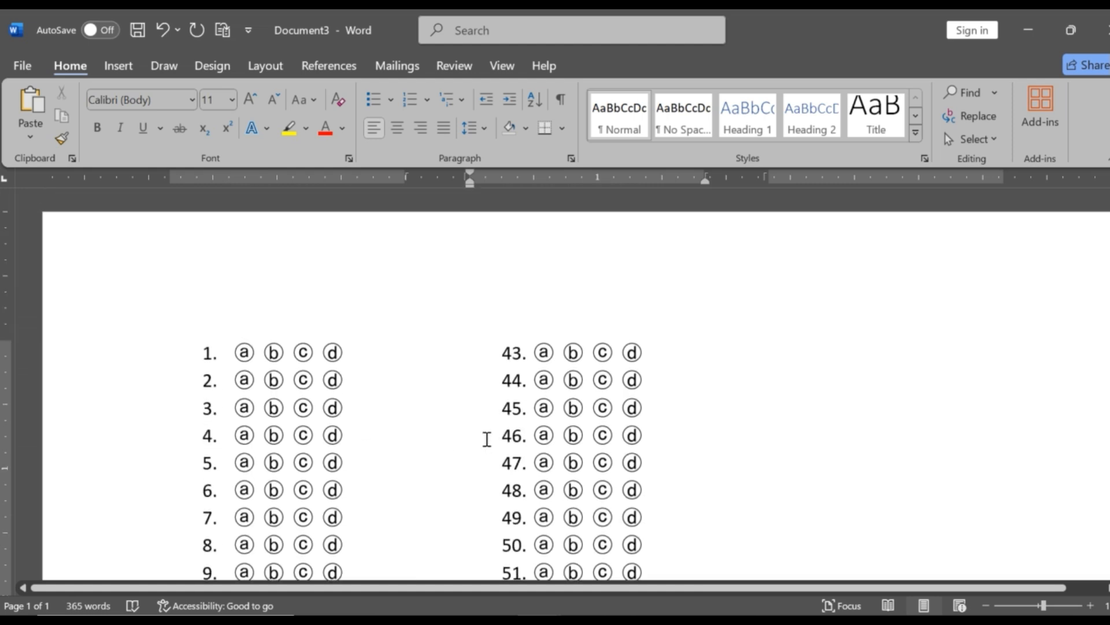
key("ctrl+v")
key("ctrl+v")
key("ctrl+v")
key("ctrl+v")
key("ctrl+v")
key("ctrl+v")
key("ctrl+v")
key("ctrl+v")
key("ctrl+v")
key("ctrl+v")
key("ctrl+v")
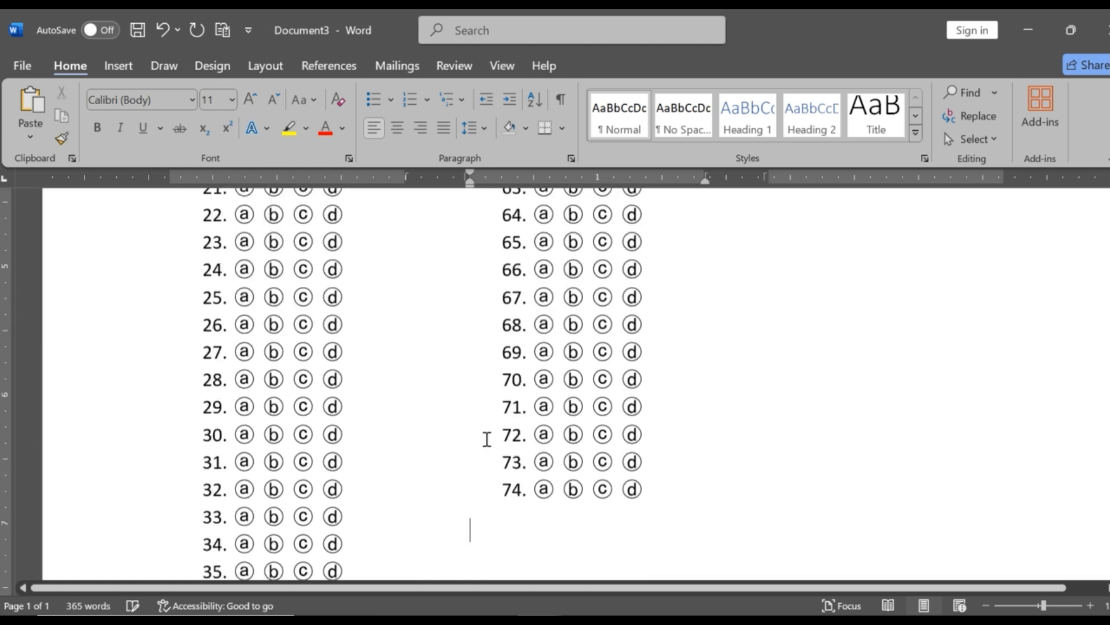
key("ctrl+v")
key("ctrl+v")
key("ctrl+v")
key("ctrl+v")
key("ctrl+v")
key("ctrl+v")
key("ctrl+v")
key("ctrl+v")
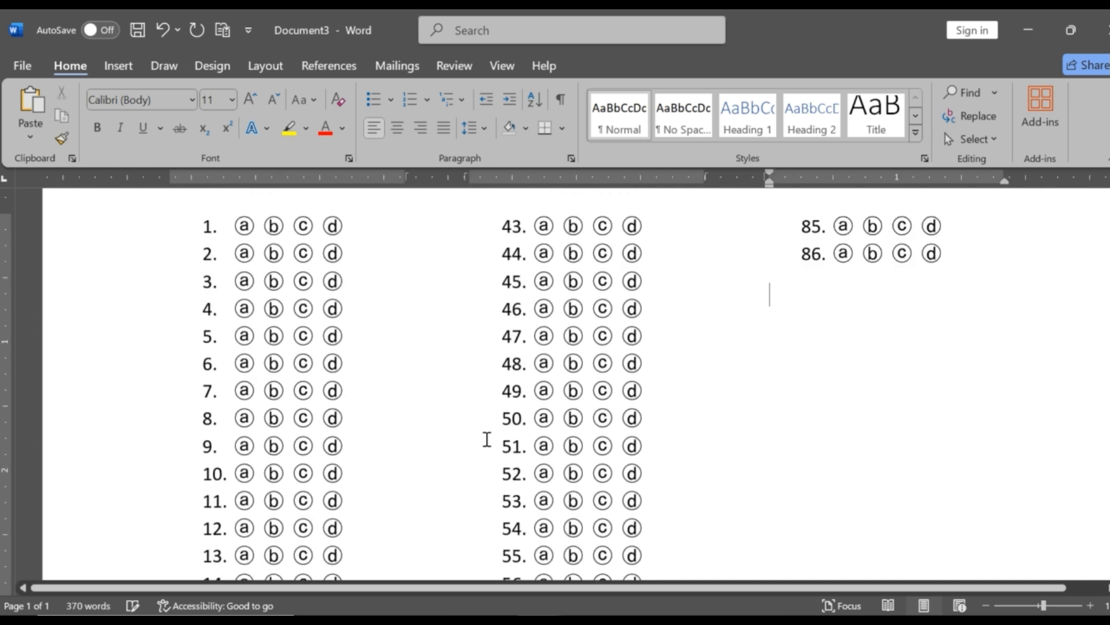
key("ctrl+v")
key("ctrl+v")
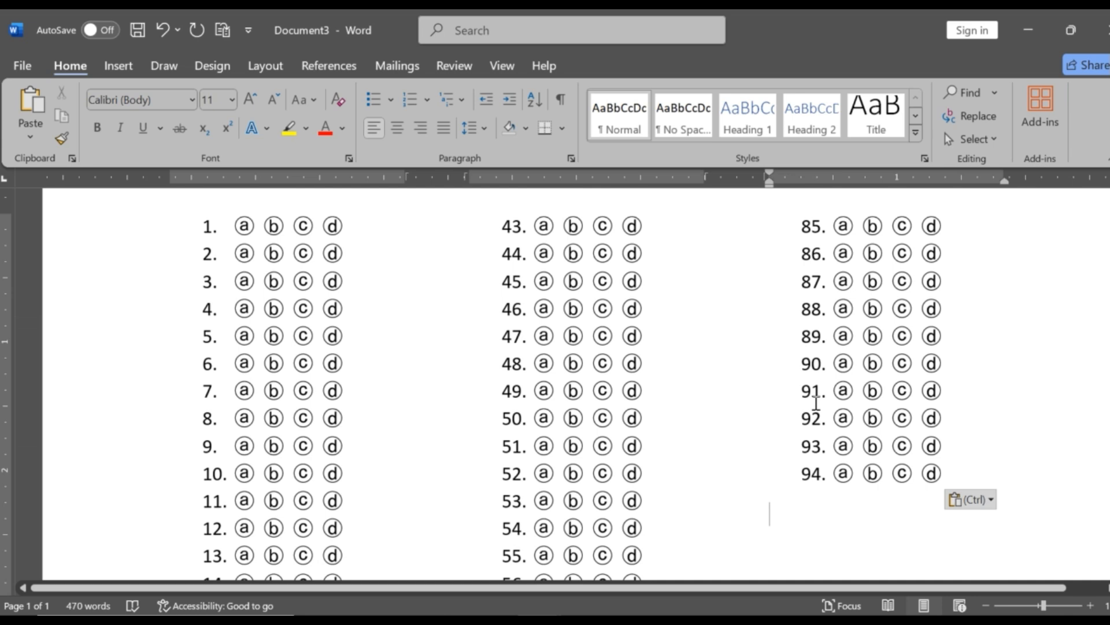
scroll(816, 399, "up", 3)
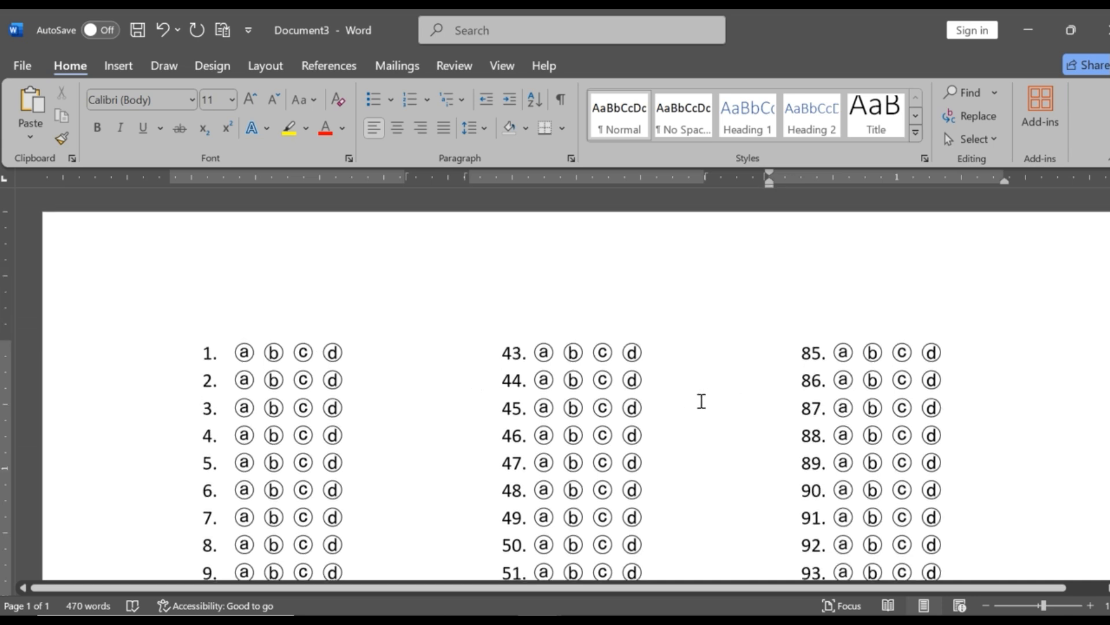
scroll(735, 382, "down", 3)
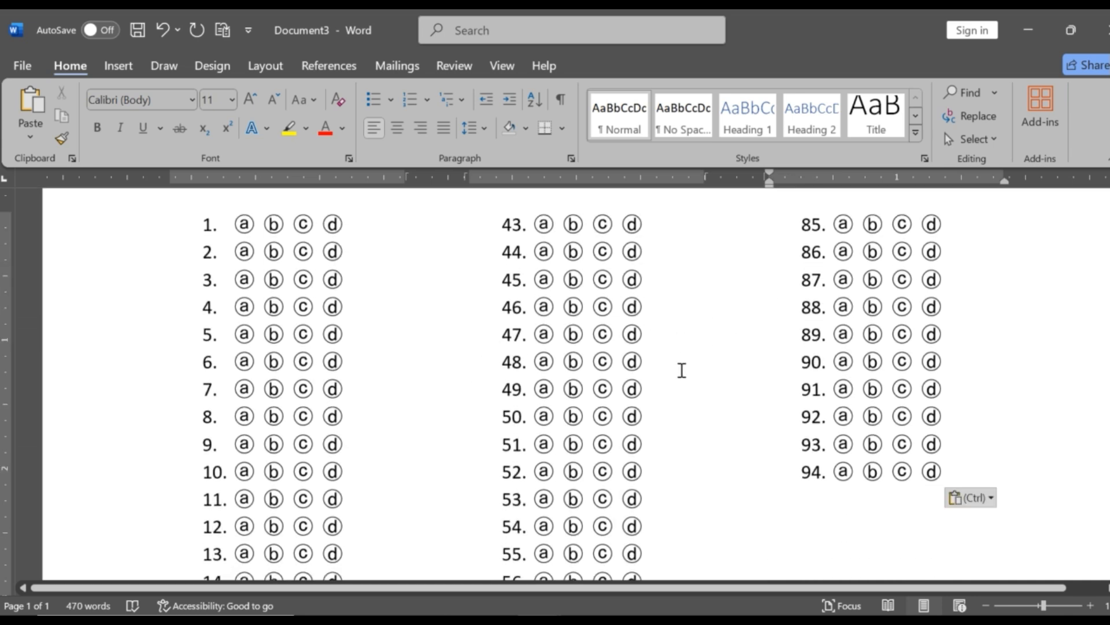
scroll(661, 365, "up", 3)
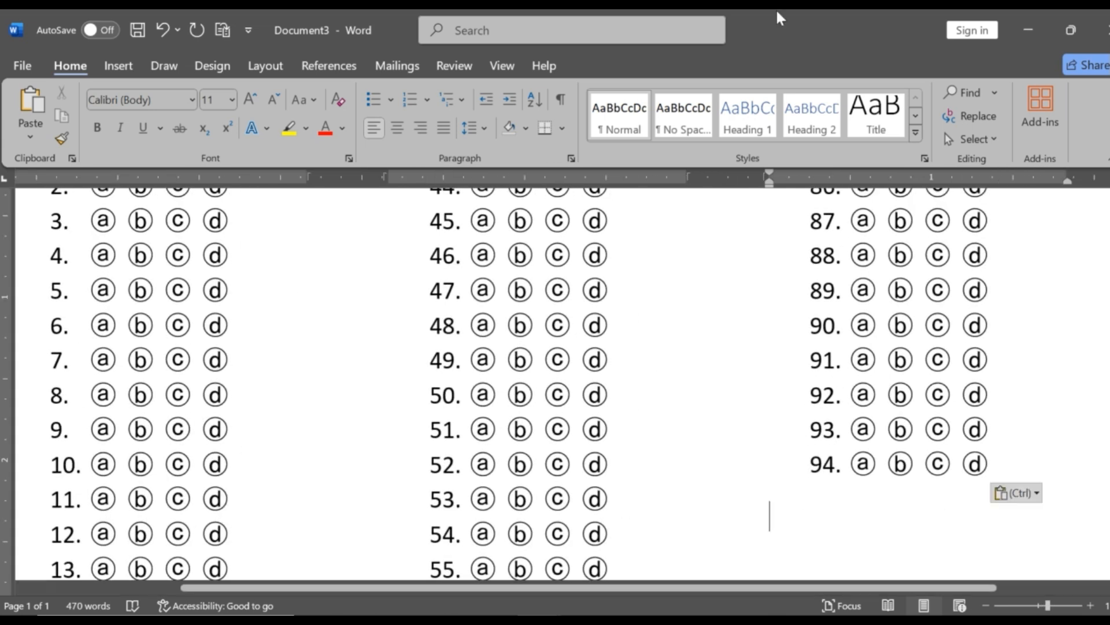
Switch to Document2, delete the text box listing the circled-letter codes, and return to Document3.
left_click(541, 621)
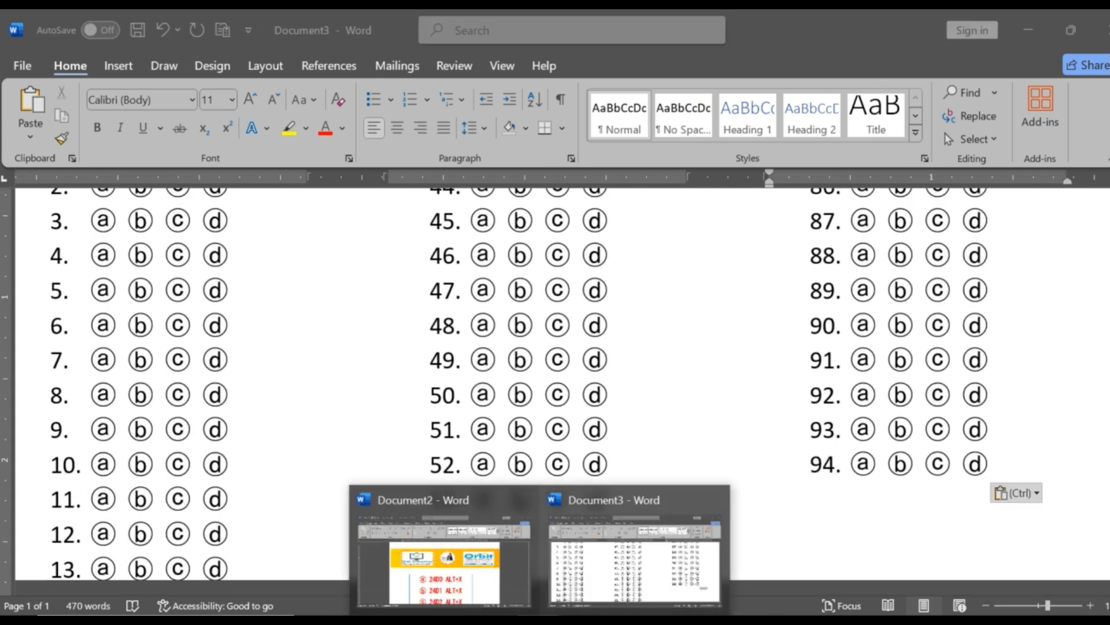
left_click(532, 578)
left_click(552, 508)
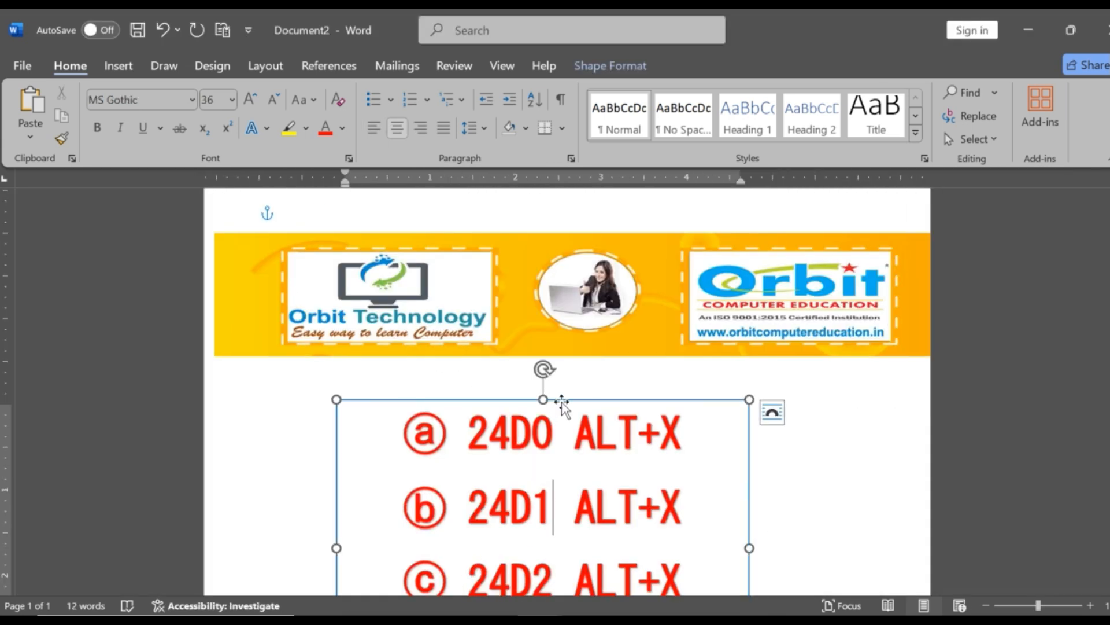
left_click(561, 400)
key("Delete")
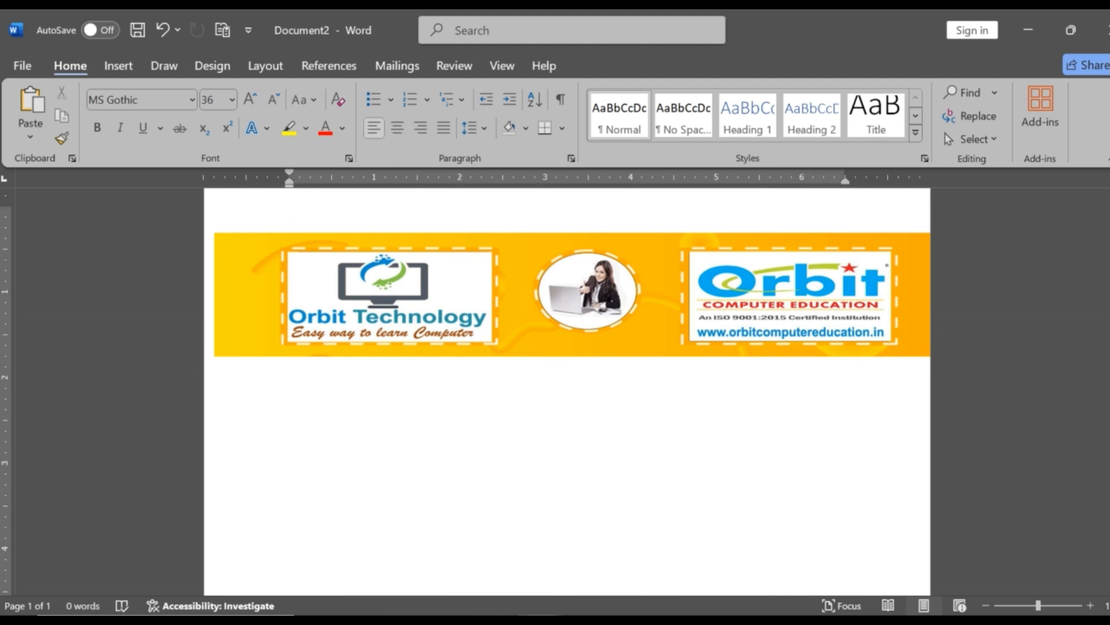
left_click(541, 621)
left_click(614, 583)
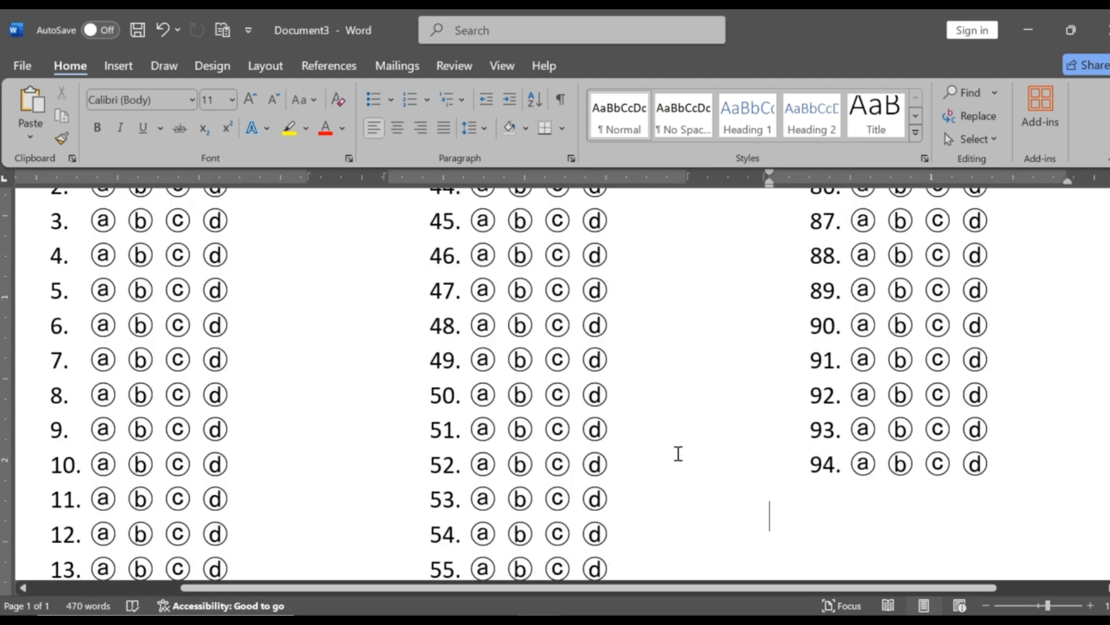
Add a new page after the answer sheet and paste the text box listing the circled-letter codes onto it.
scroll(777, 524, "down", 4)
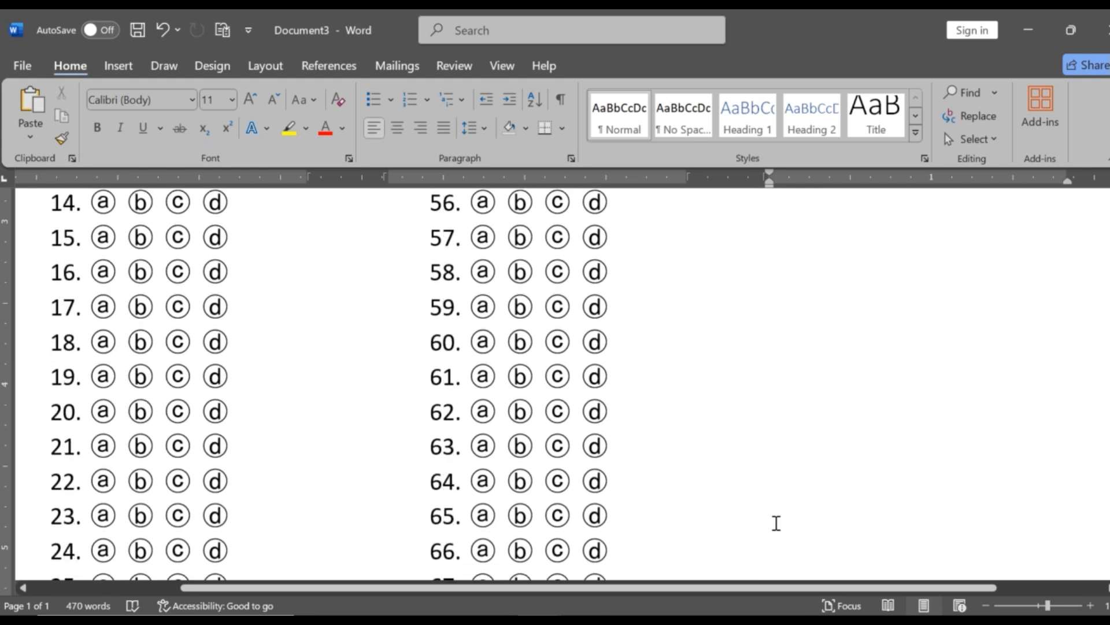
key("ctrl+Return")
key("ctrl+v")
scroll(575, 414, "down", 6)
scroll(394, 303, "up", 4)
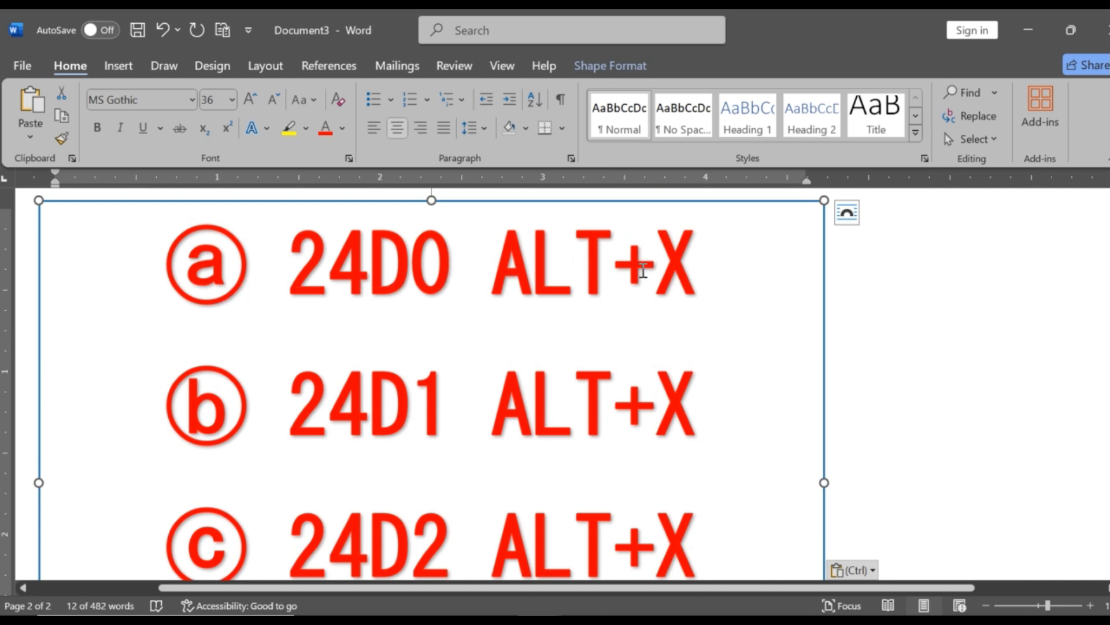
Review the codes for the circled letters a to d in the pasted text box and the numbered answer rows.
scroll(391, 406, "down", 2)
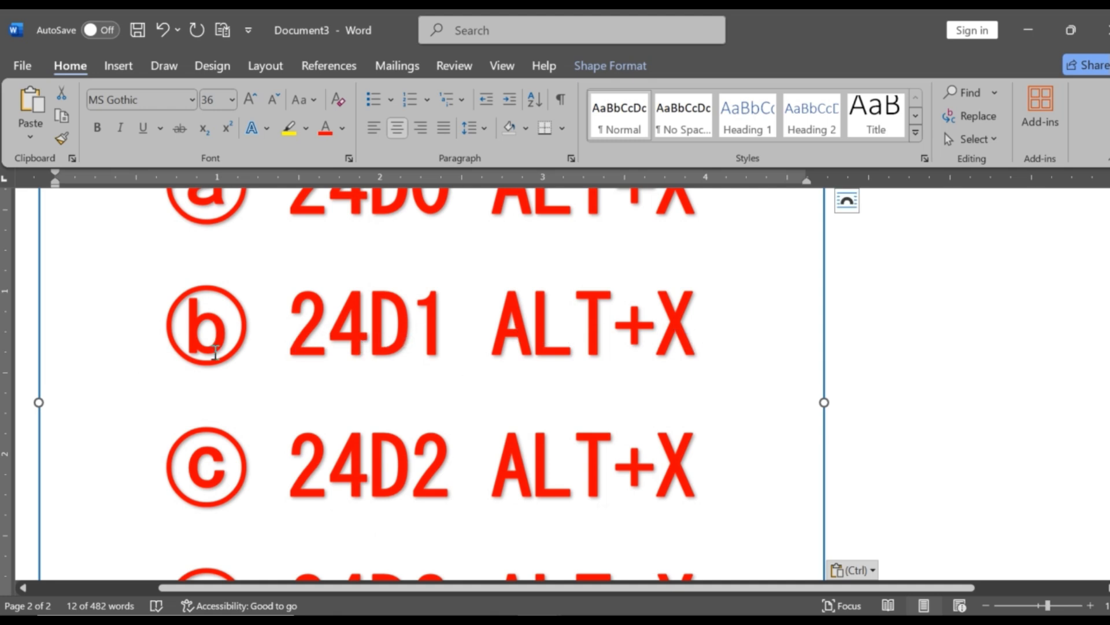
scroll(438, 449, "down", 1)
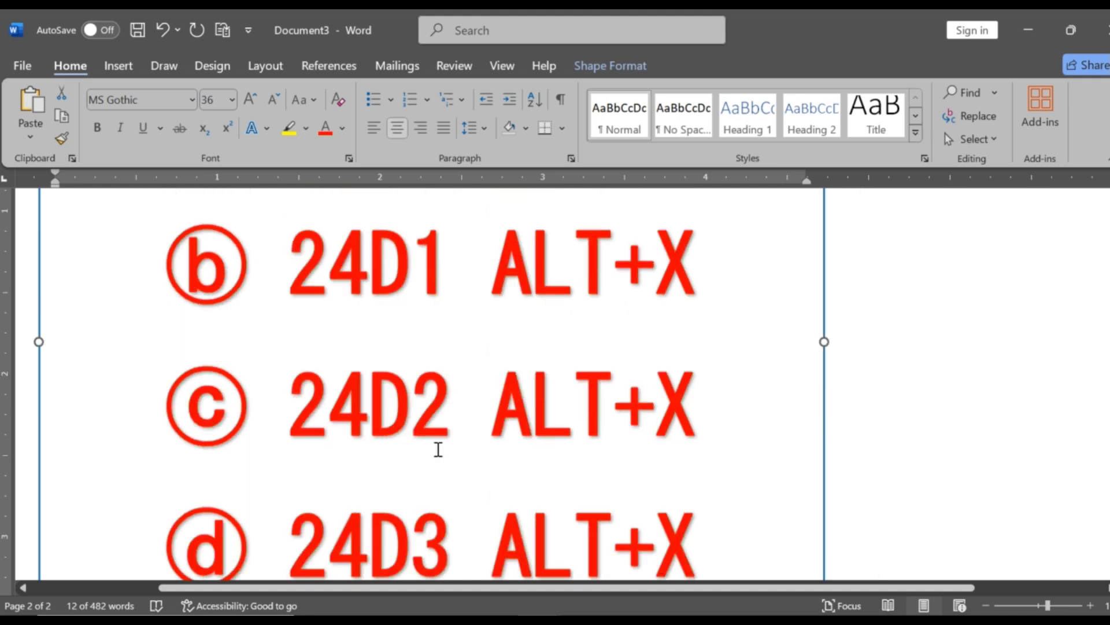
scroll(538, 445, "up", 8)
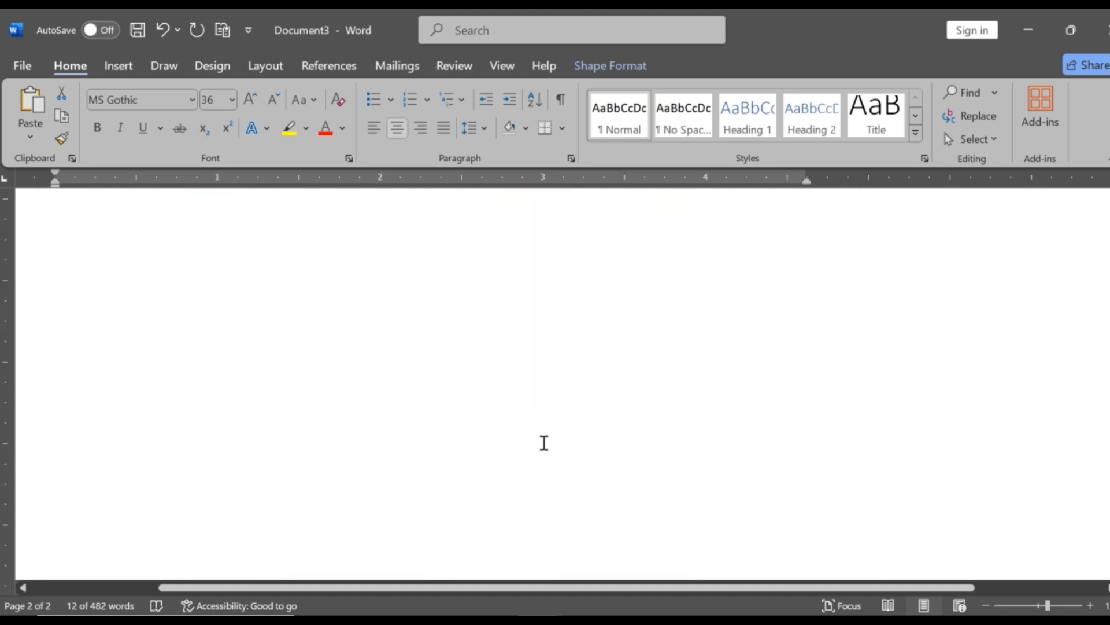
scroll(544, 443, "up", 20)
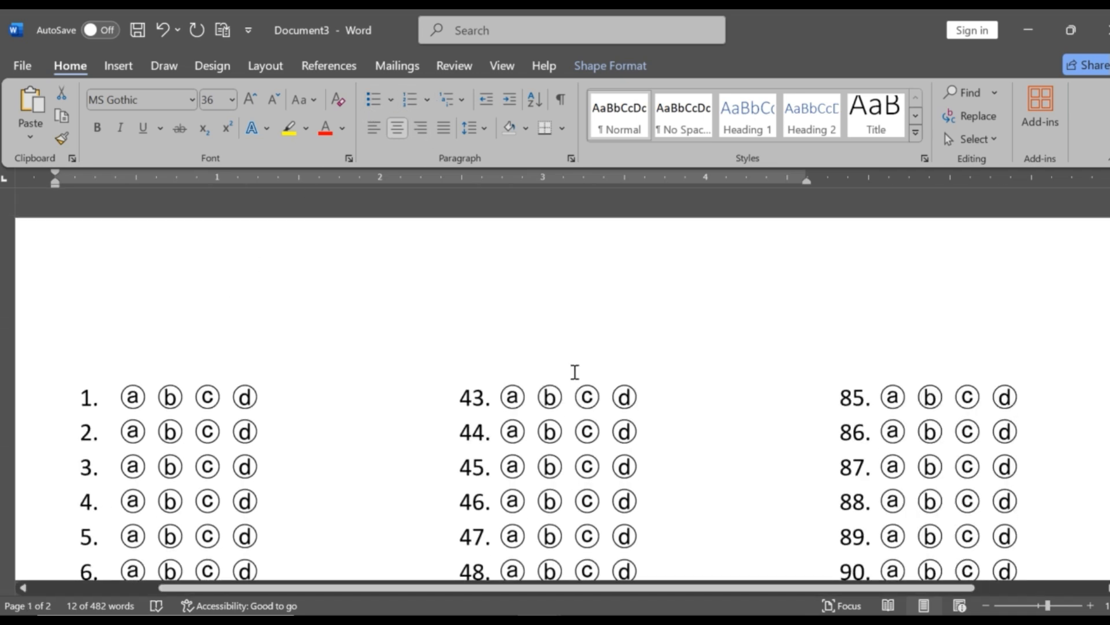
scroll(575, 372, "down", 15)
scroll(575, 372, "down", 15)
left_click(801, 410)
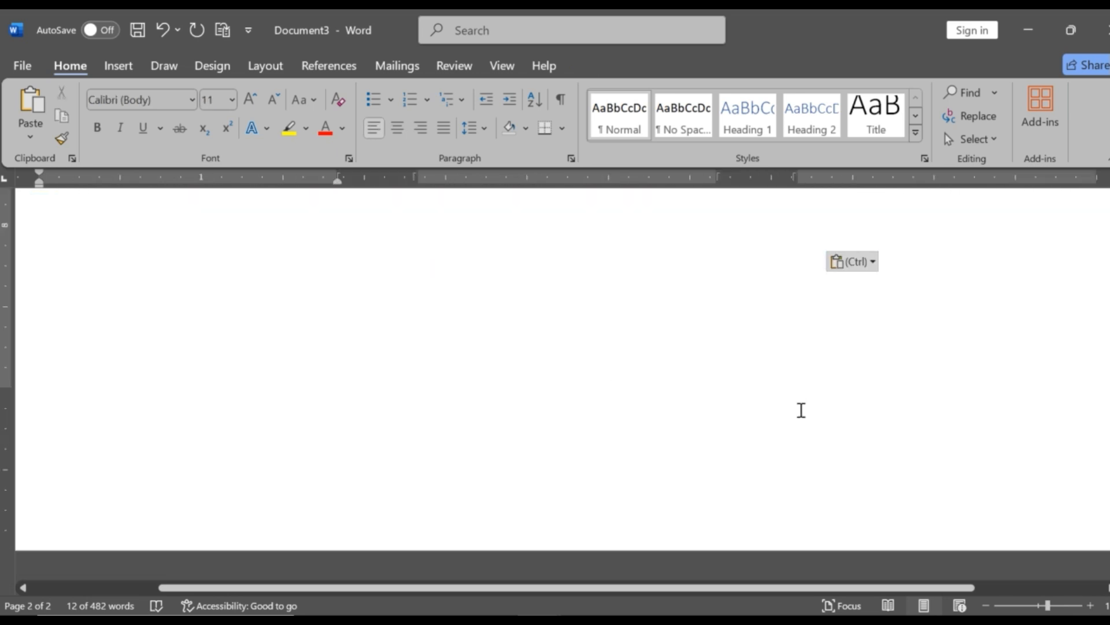
scroll(523, 335, "up", 5)
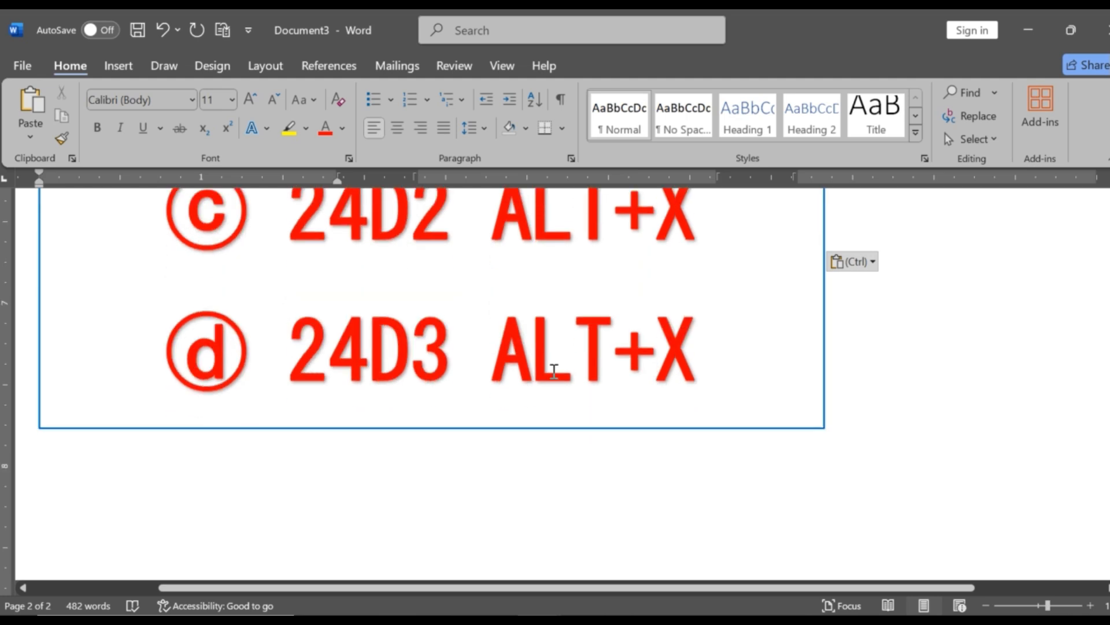
scroll(546, 439, "down", 2)
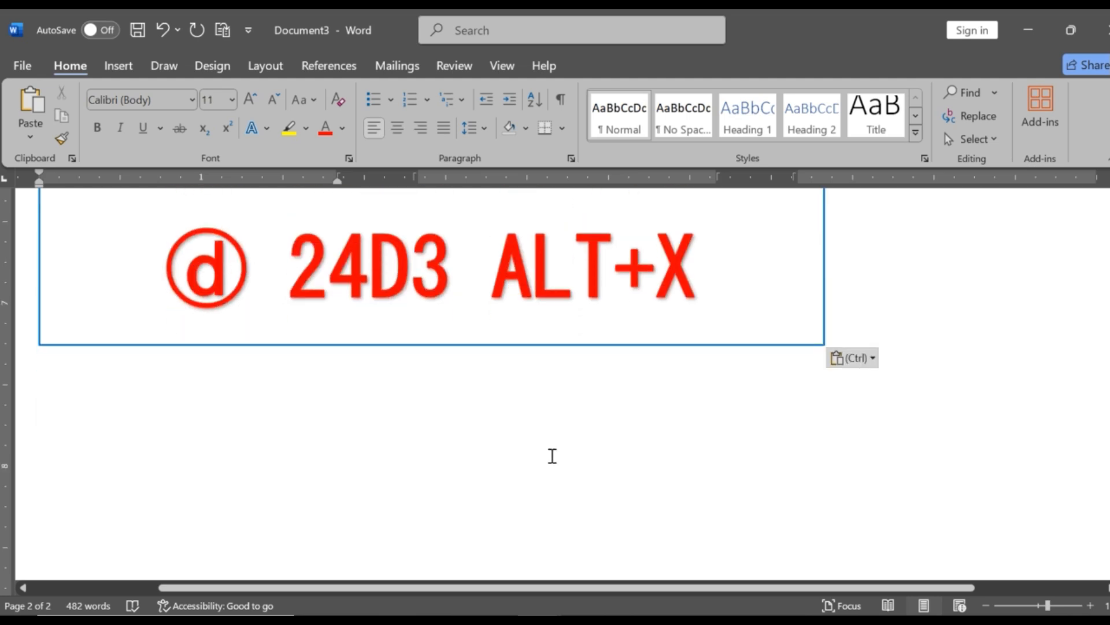
scroll(549, 451, "up", 7)
left_click(554, 494)
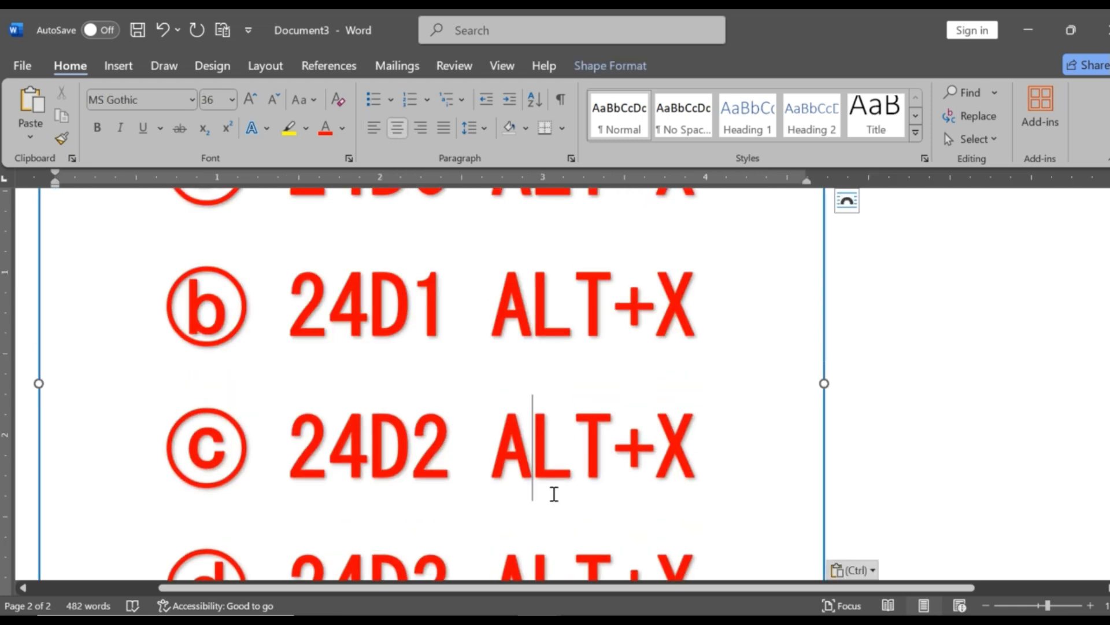
Write CTRL+C and CTRL+V on separate lines in 20-point text at the start of the second page.
scroll(549, 491, "up", 10)
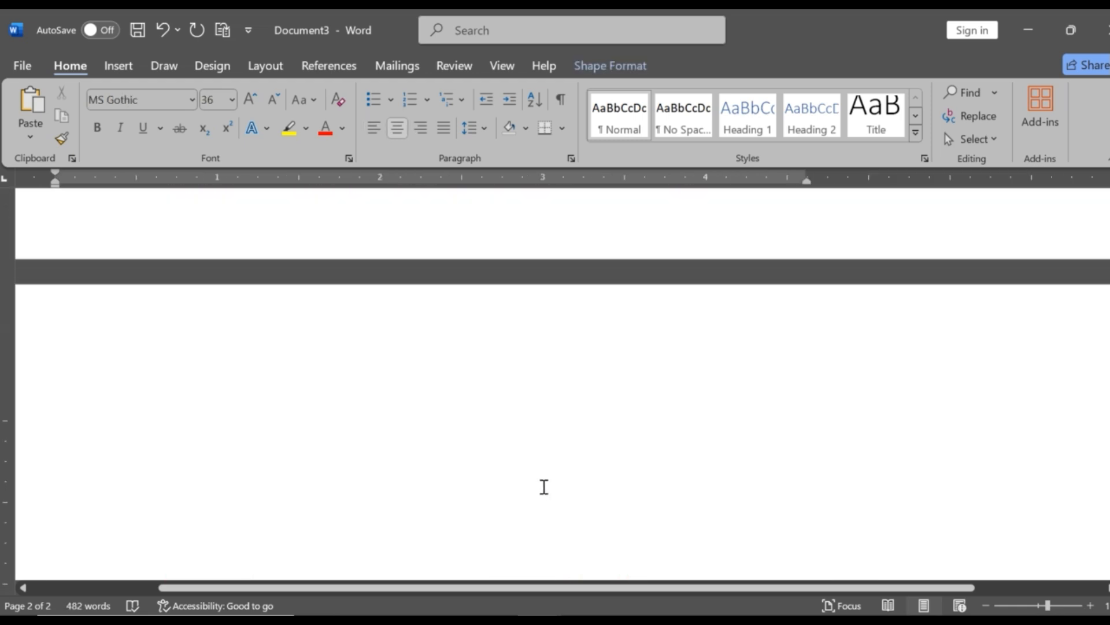
left_click(500, 441)
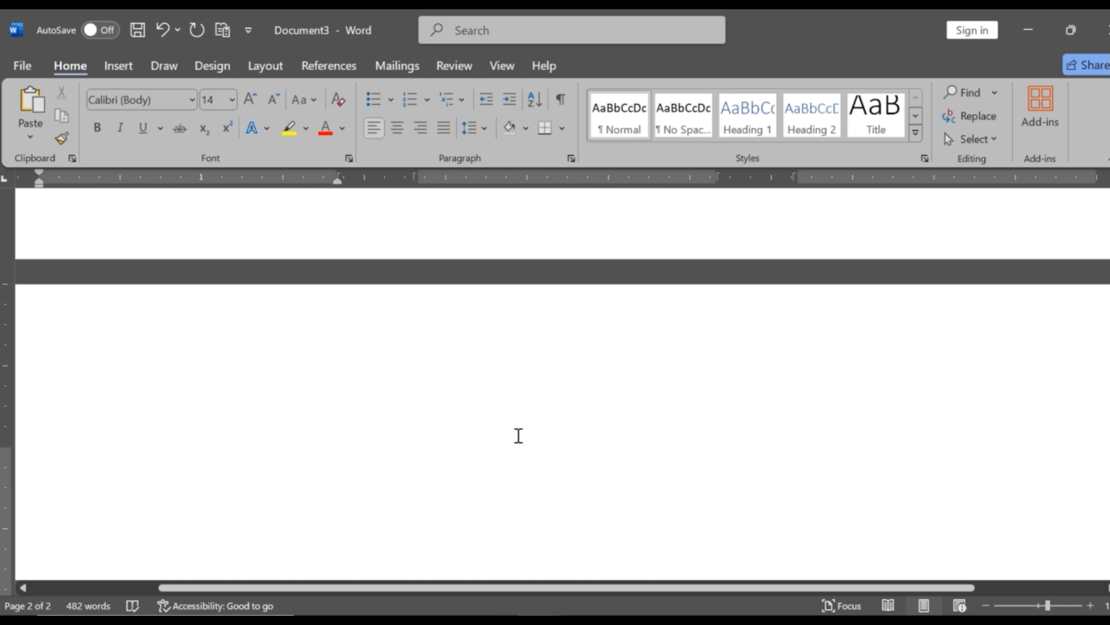
type("CT")
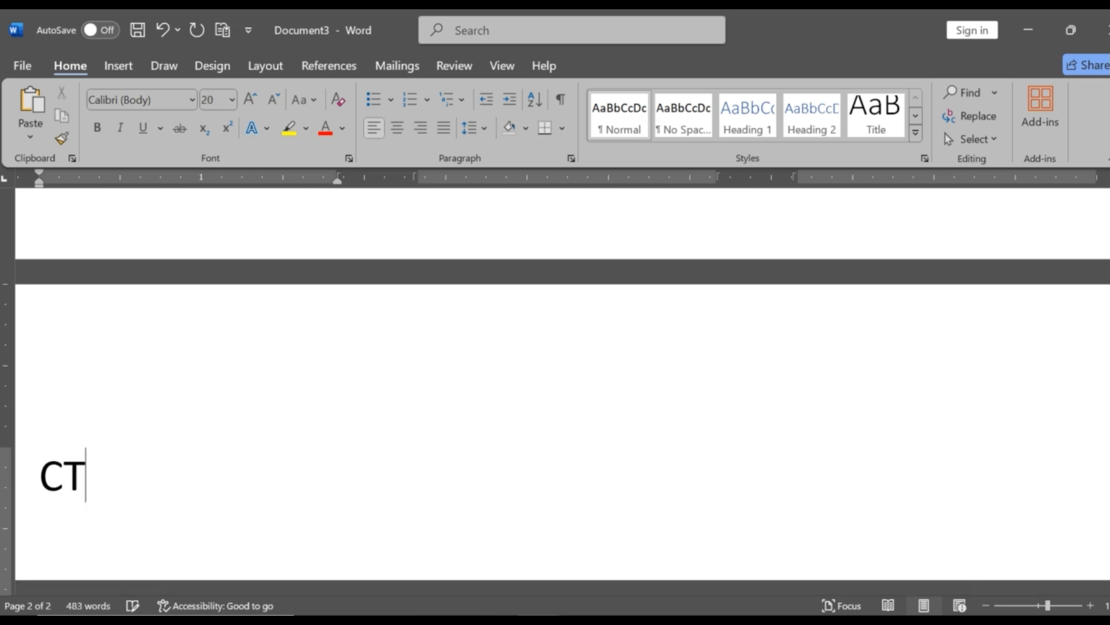
type("RL+C")
key("Return")
type("CTRL")
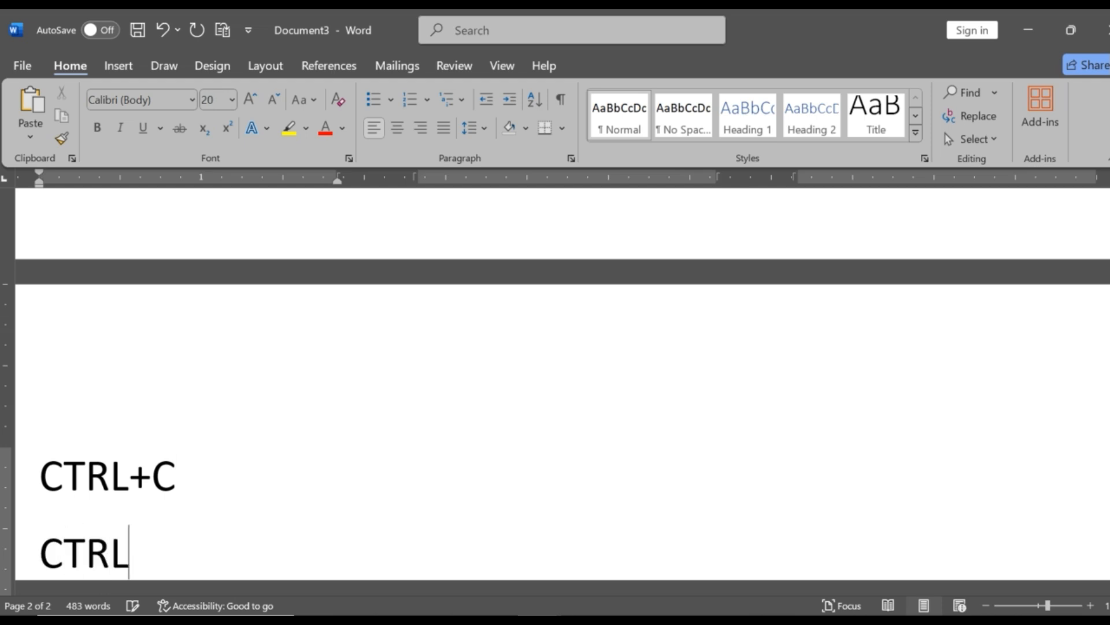
type("+V")
Look over the shortcut notes on the second page and the numbered answer rows on the first page.
scroll(523, 429, "up", 10)
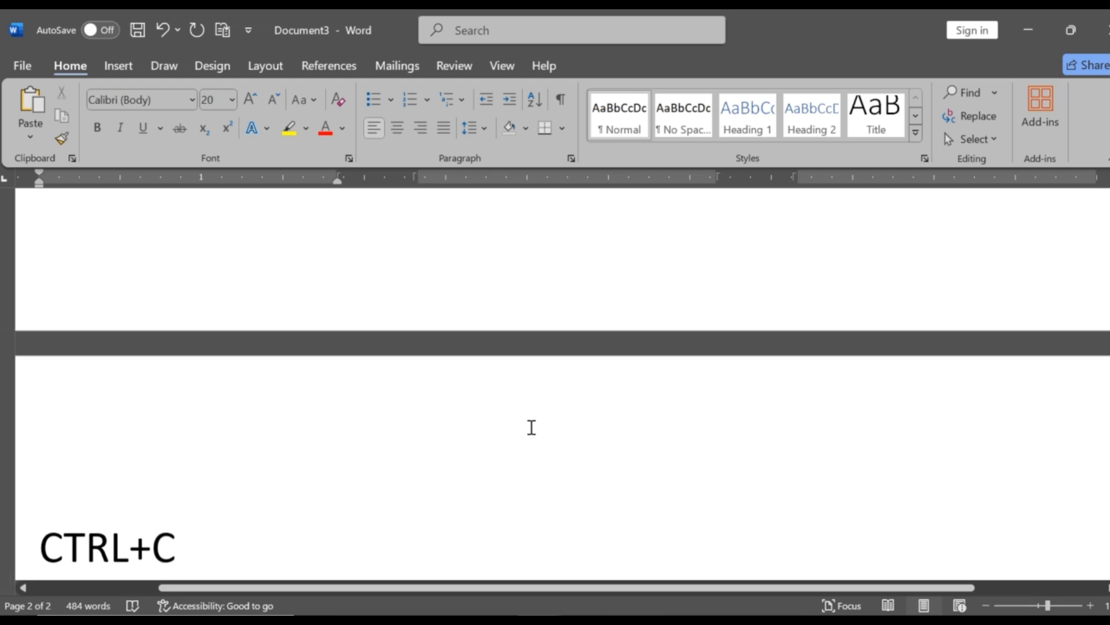
scroll(531, 428, "up", 4)
scroll(538, 422, "down", 12)
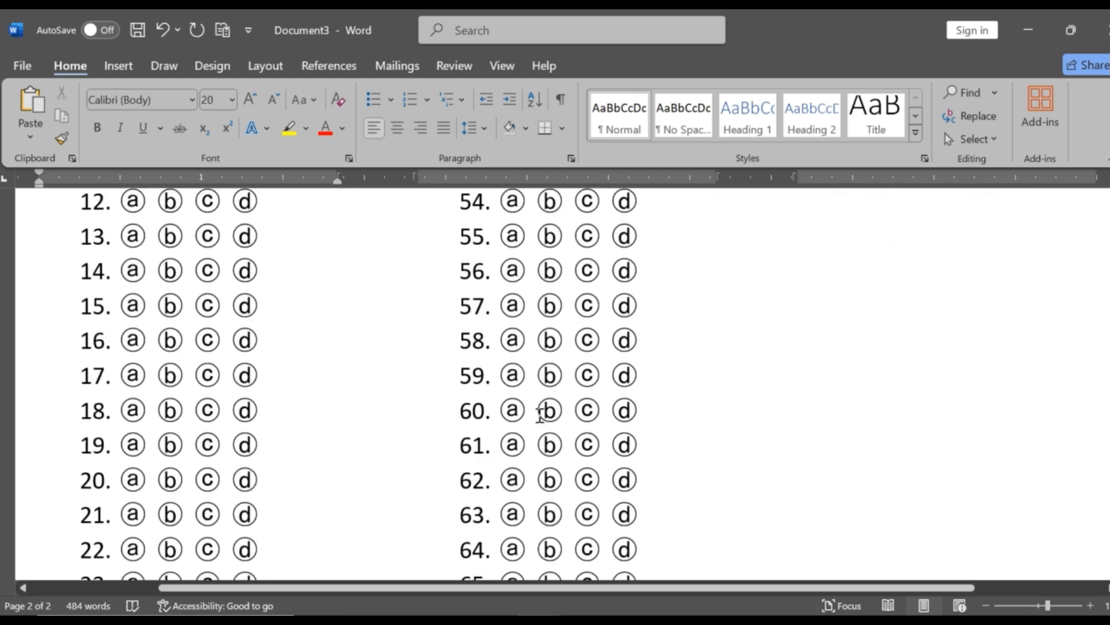
scroll(539, 417, "down", 10)
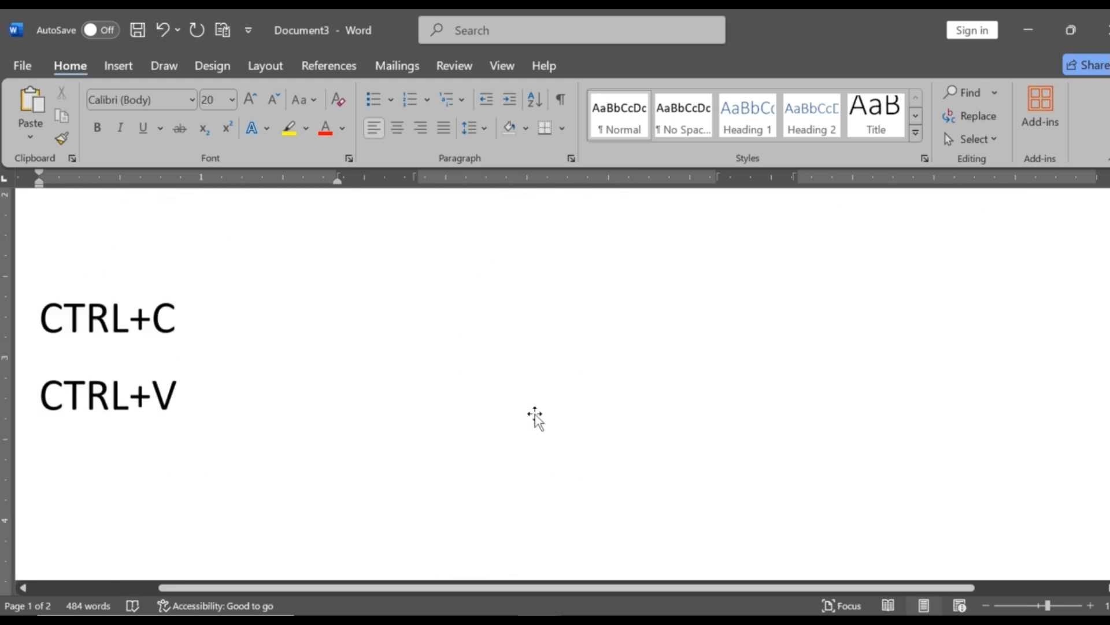
scroll(537, 414, "up", 14)
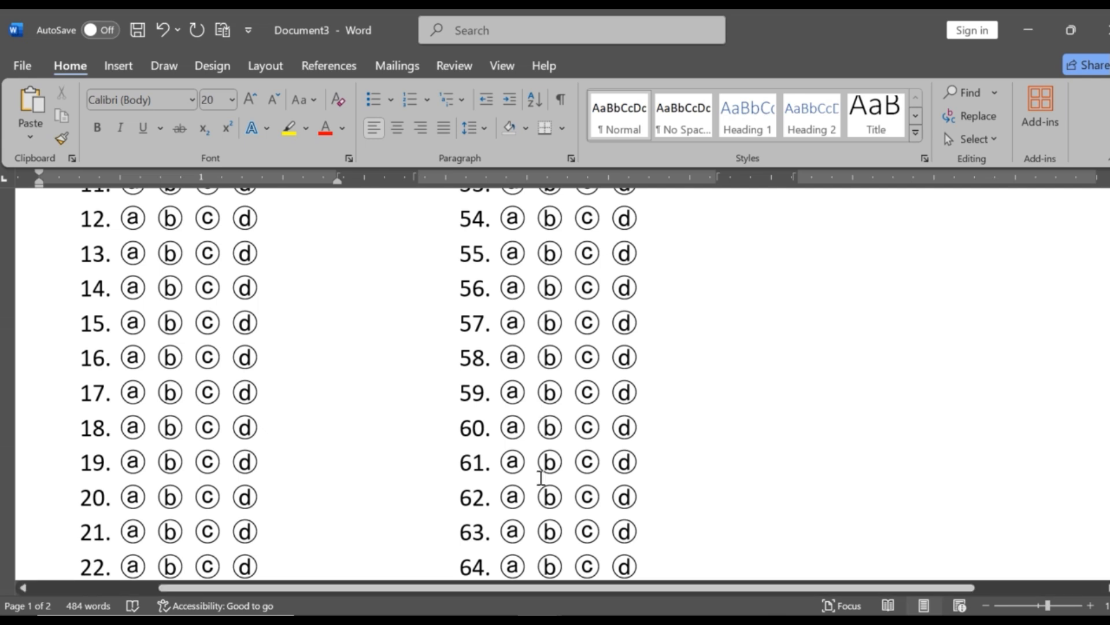
scroll(546, 428, "up", 9)
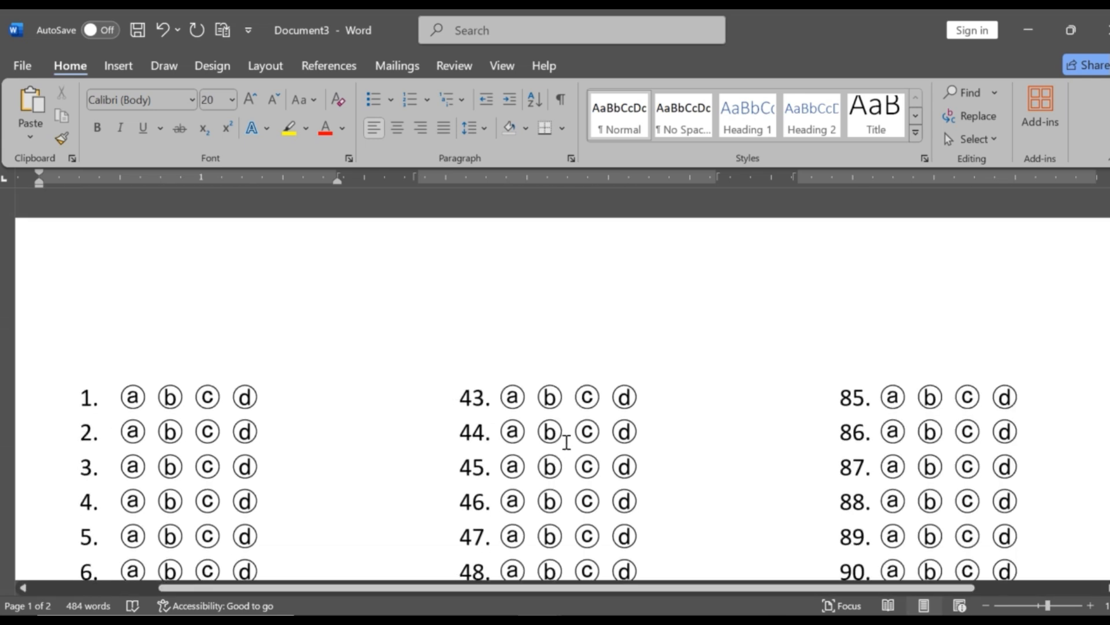